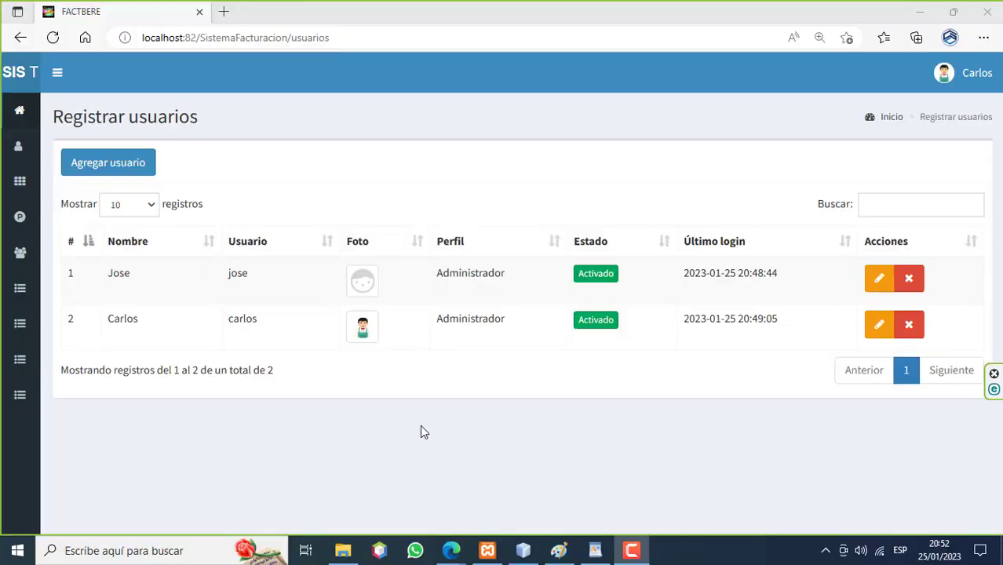
Open the Administrar categorías page listing EQUIPOS ELECTROMECÁNICOS, ANDAMIOS and GENERADORES DE ENERGÍA.
click(22, 194)
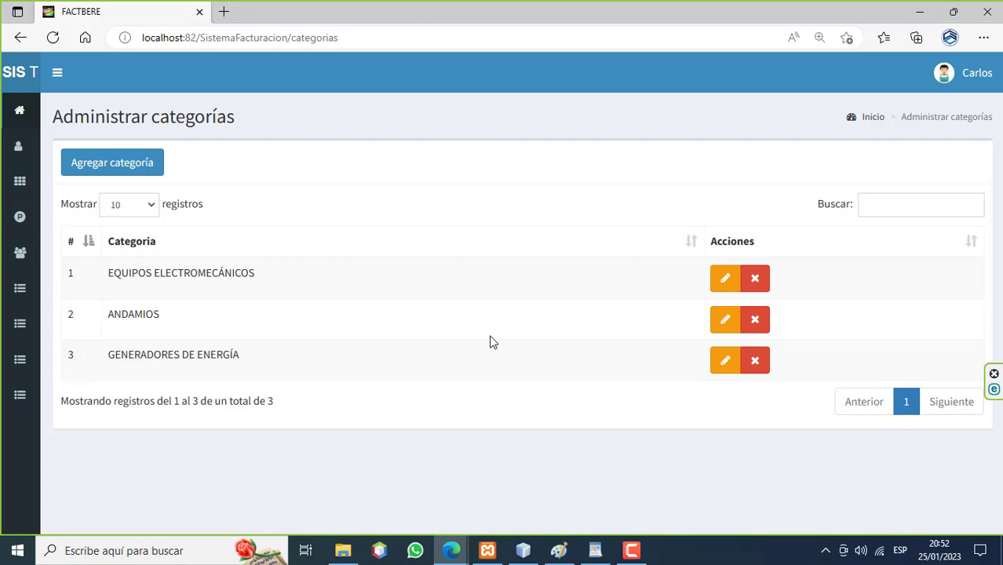
Add the category 'Equipos de construccion'.
click(138, 163)
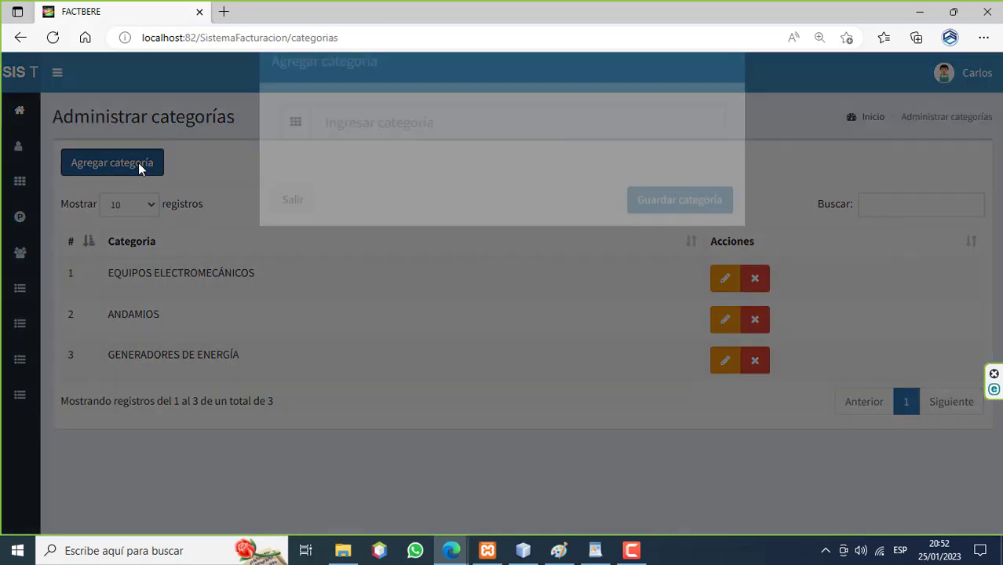
click(347, 168)
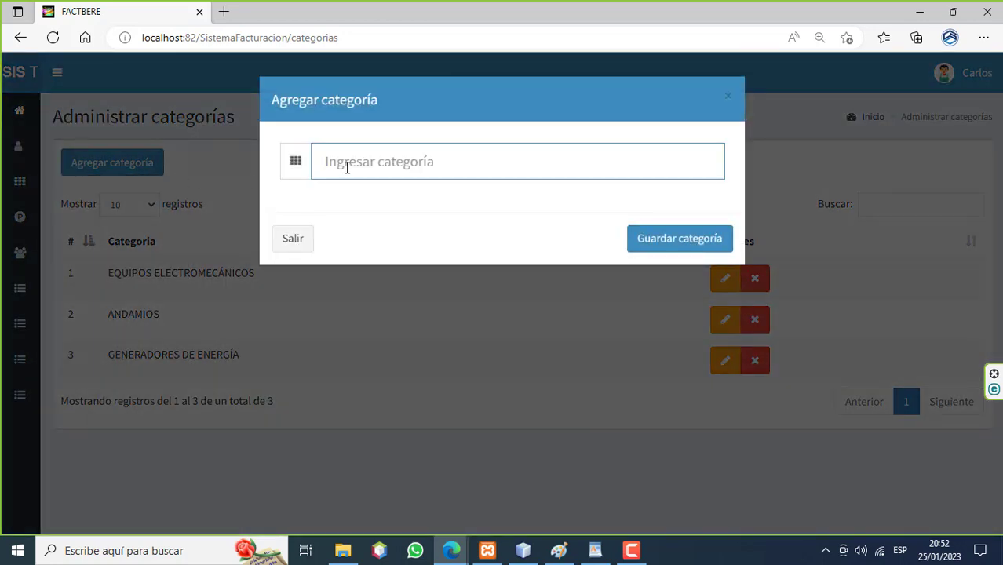
text(Equipos)
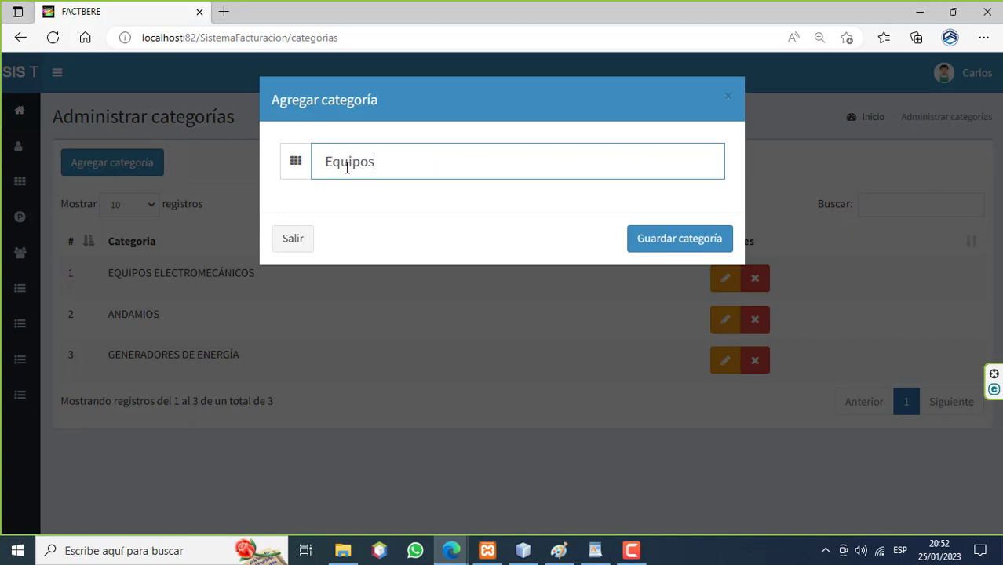
text( de construc)
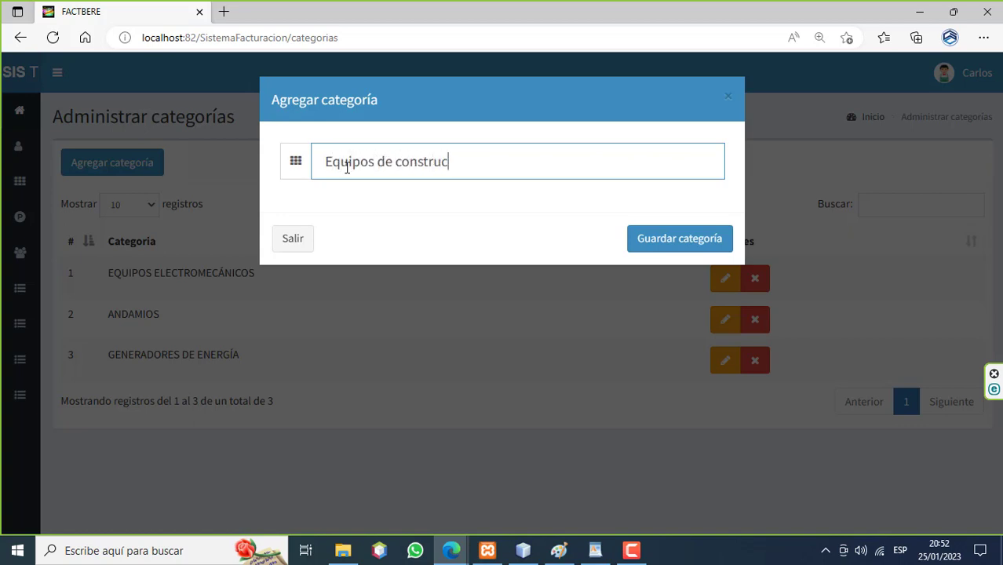
text(cion)
click(645, 248)
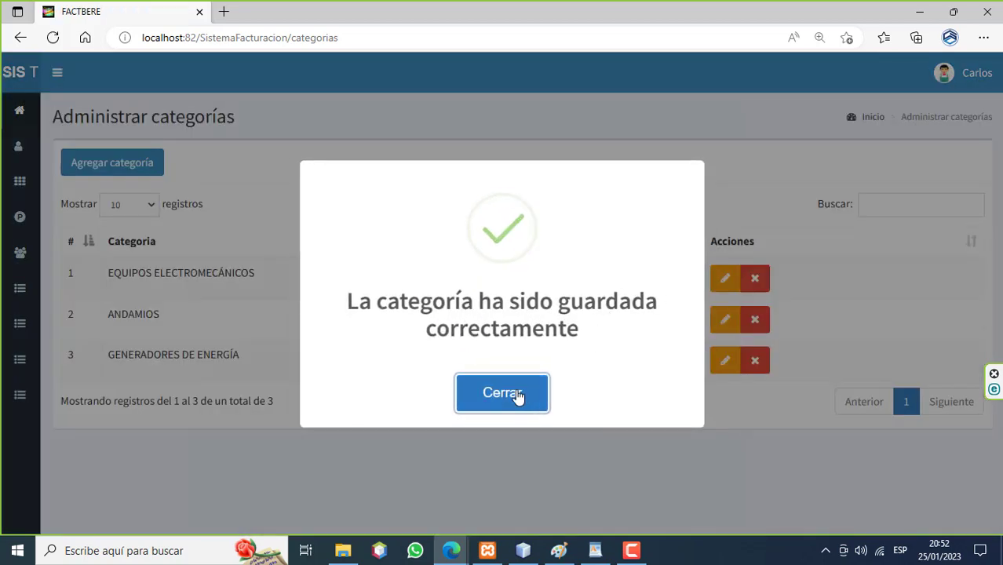
click(517, 397)
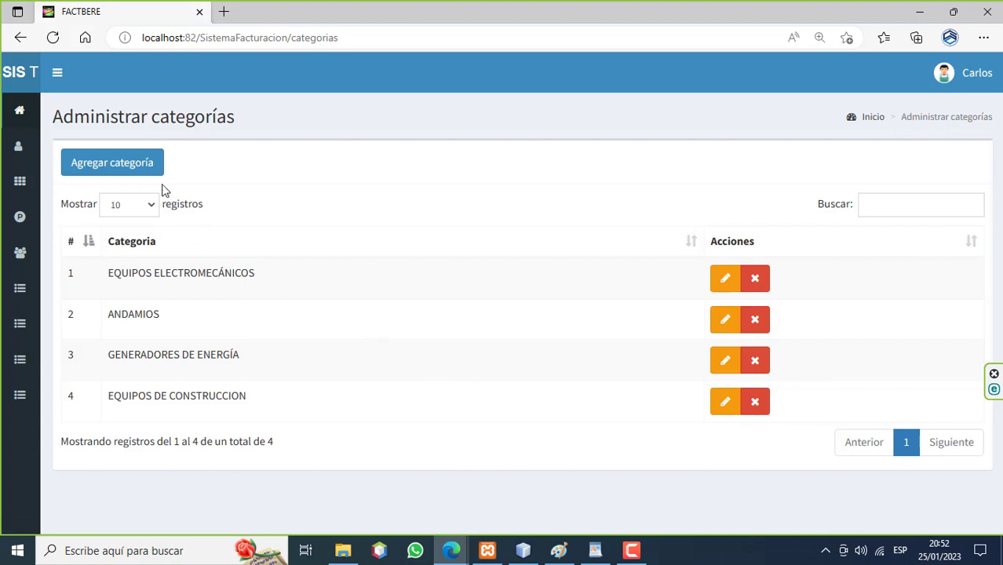
Add a second new category, MARTILLOS.
click(154, 167)
click(343, 156)
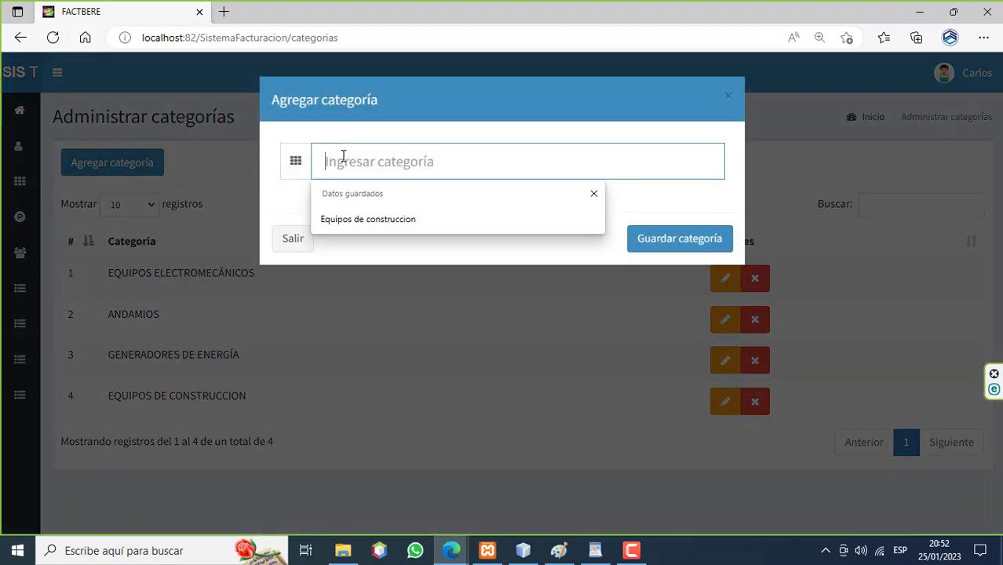
text(Martil)
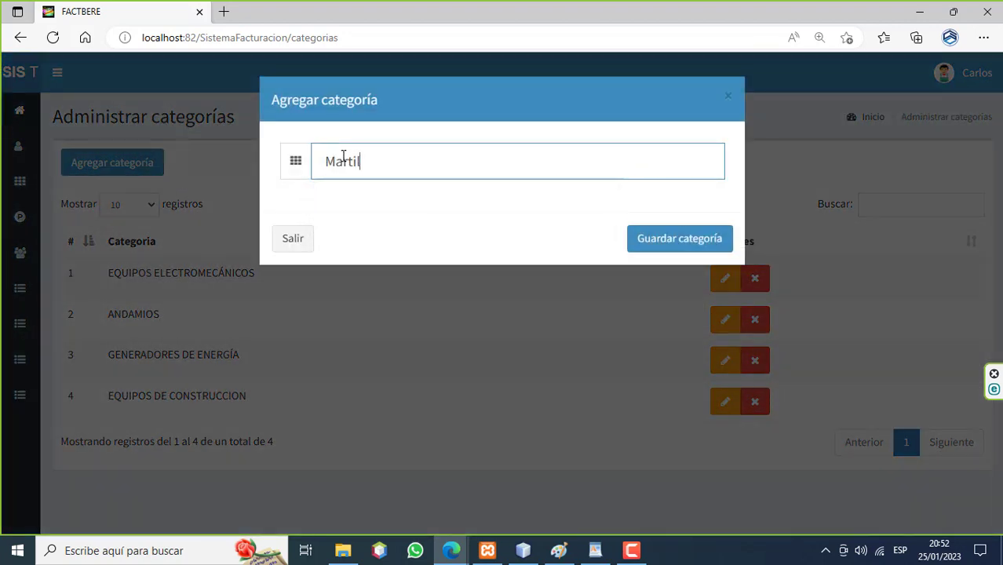
text(los)
click(634, 247)
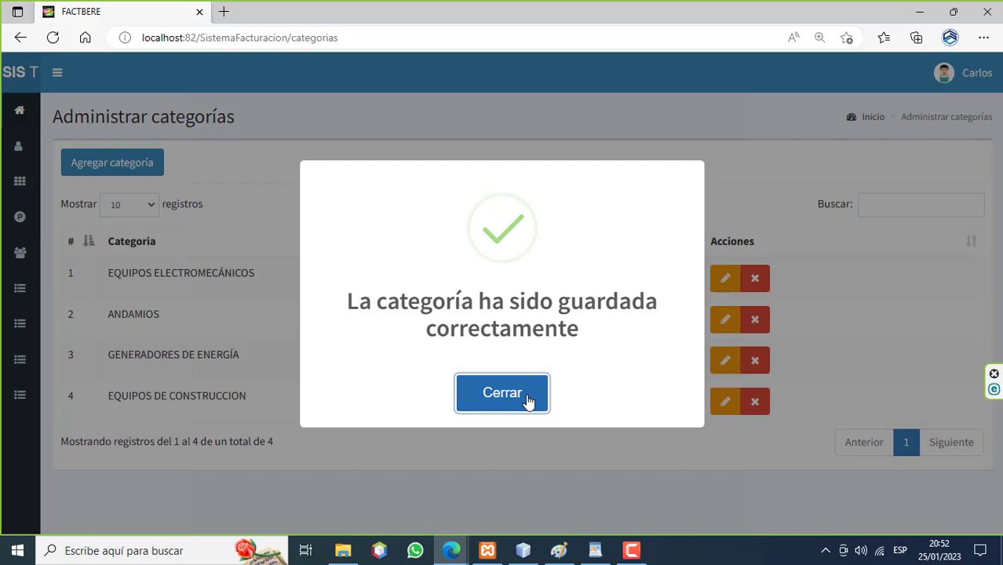
click(527, 401)
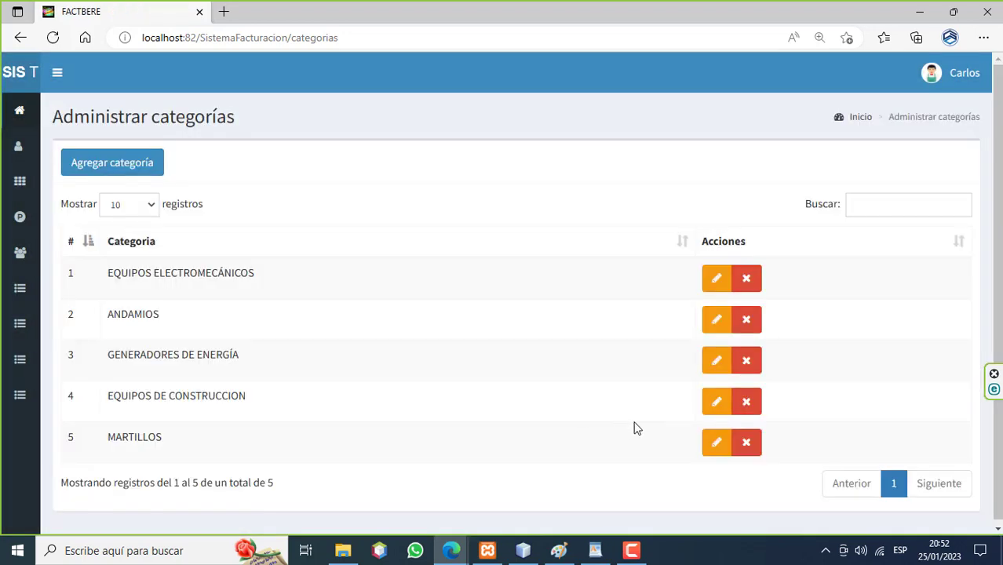
Append 'mecanicos' to the MARTILLOS category name and save the change.
click(710, 446)
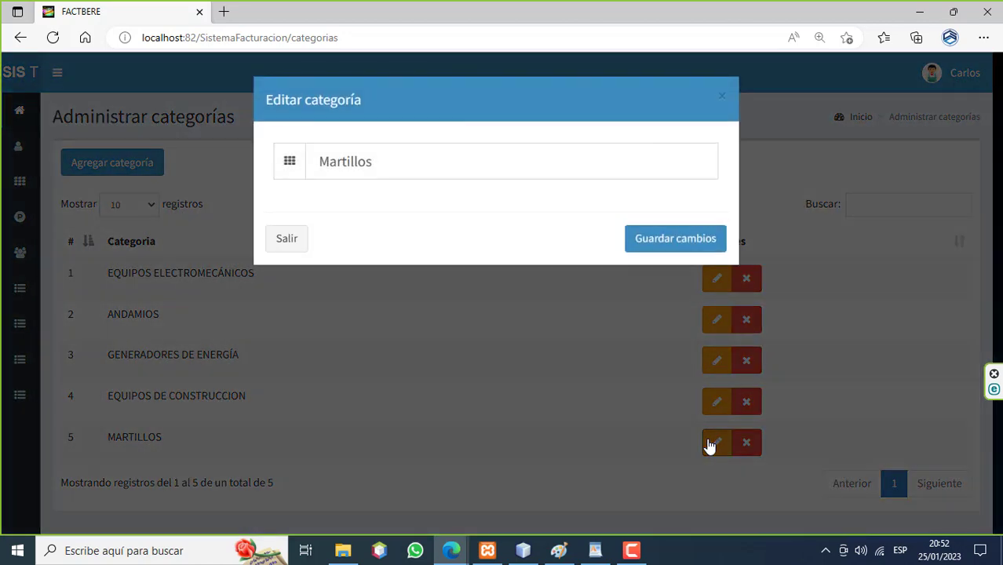
click(389, 165)
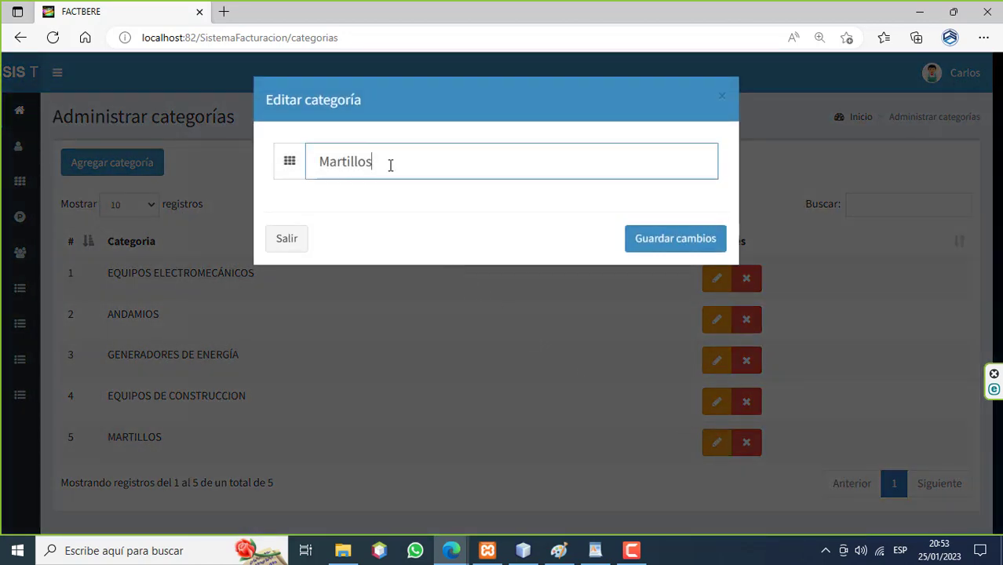
text( mecan)
text(icos)
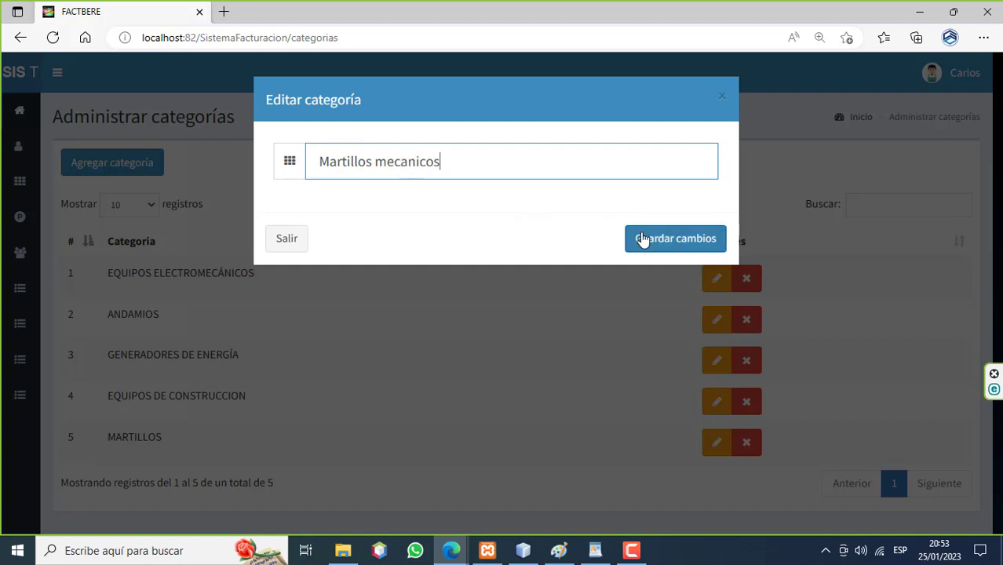
click(642, 239)
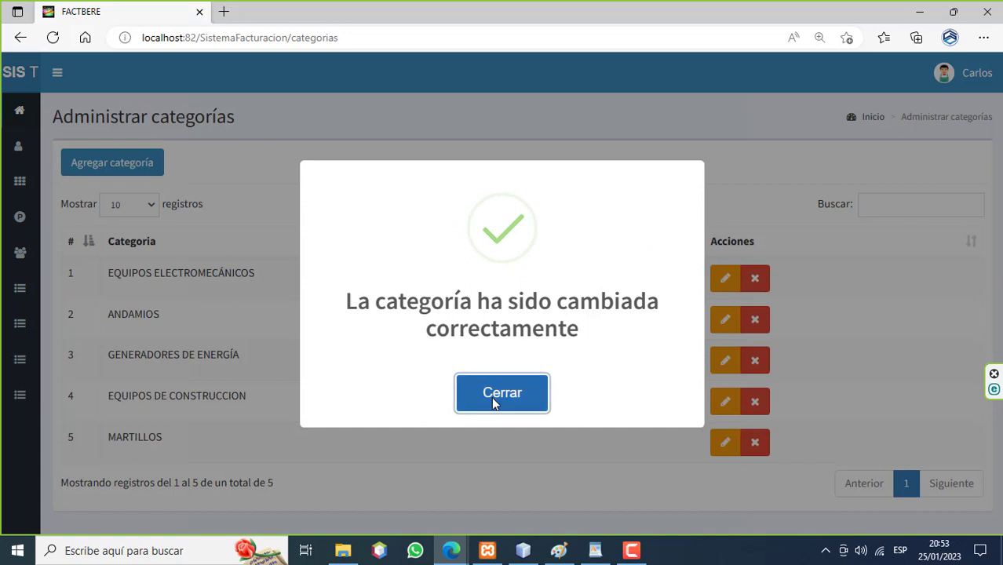
click(492, 397)
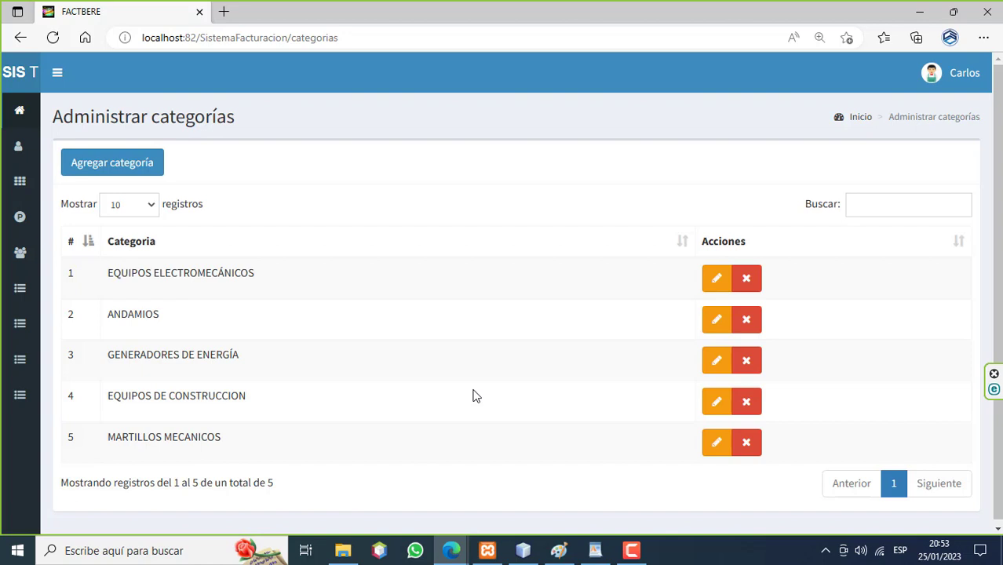
Create the category 'Materiales de Construccion', fixing a typo before saving.
click(119, 162)
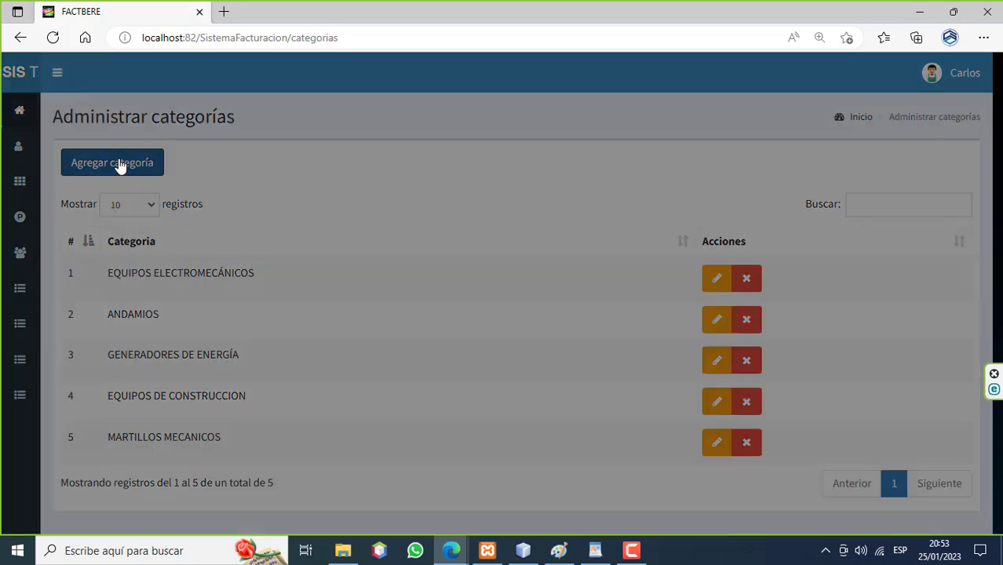
click(322, 168)
text(P)
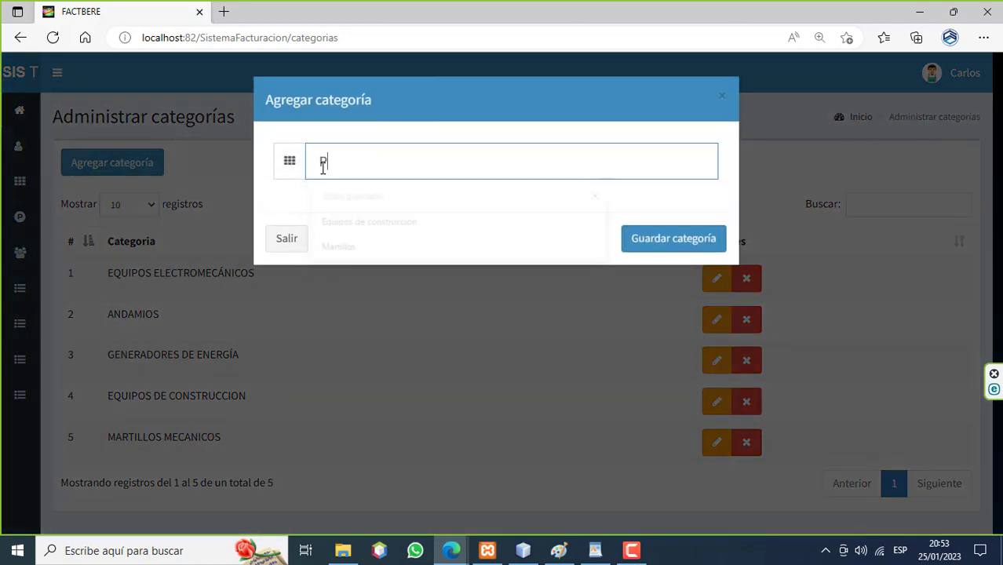
text(u)
key(BackSpace)
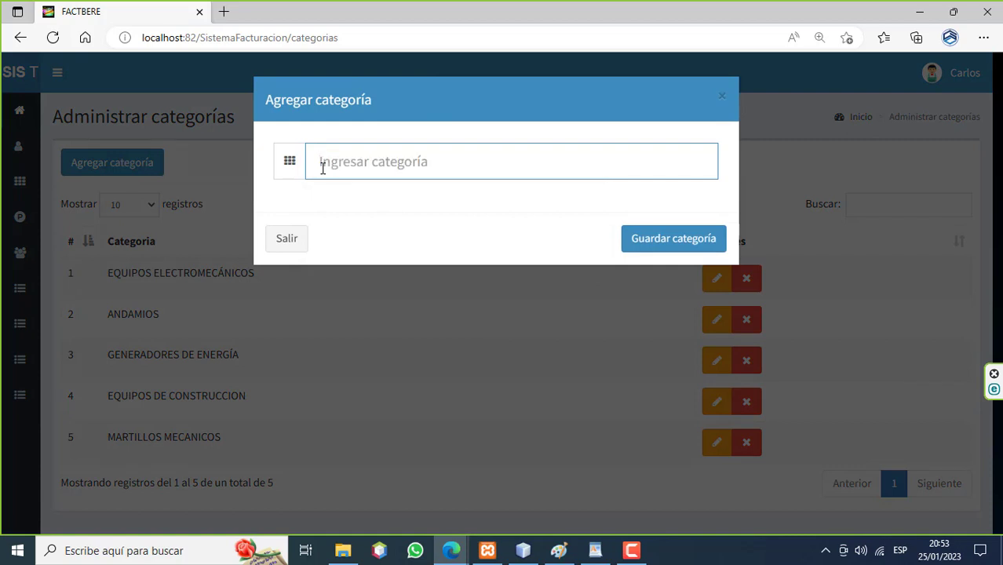
text(Materiale)
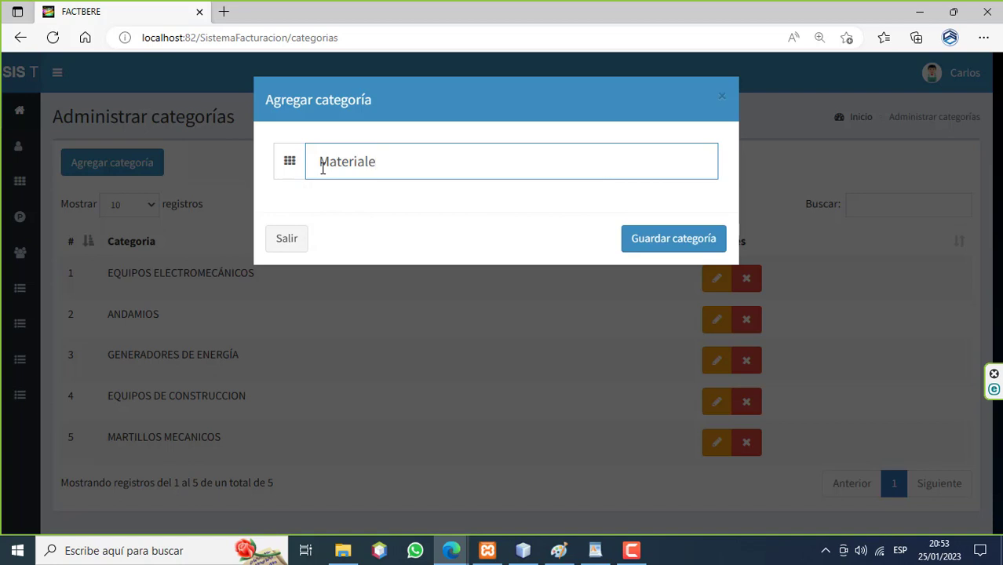
text(s de Co)
text(nstru)
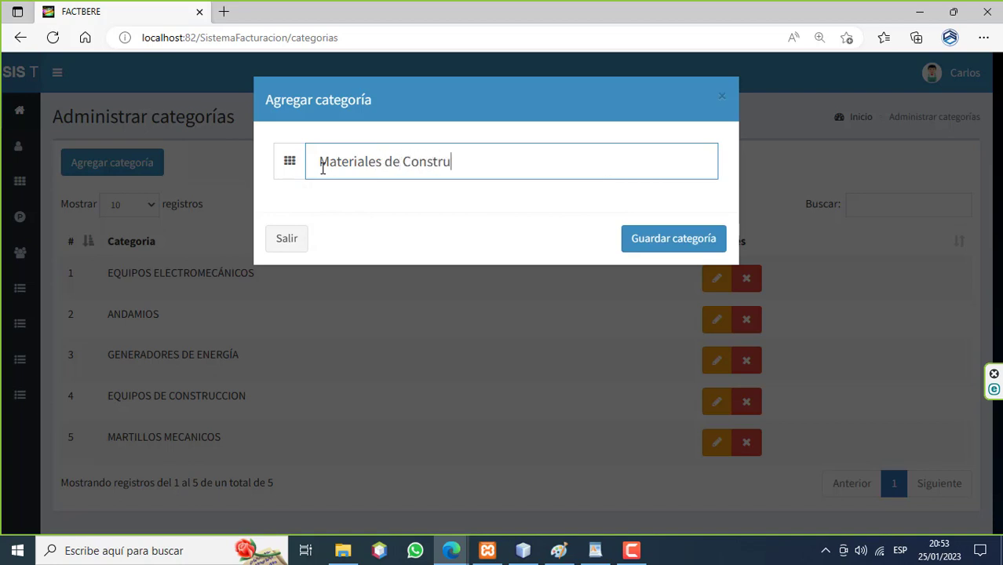
text(ccion)
click(698, 246)
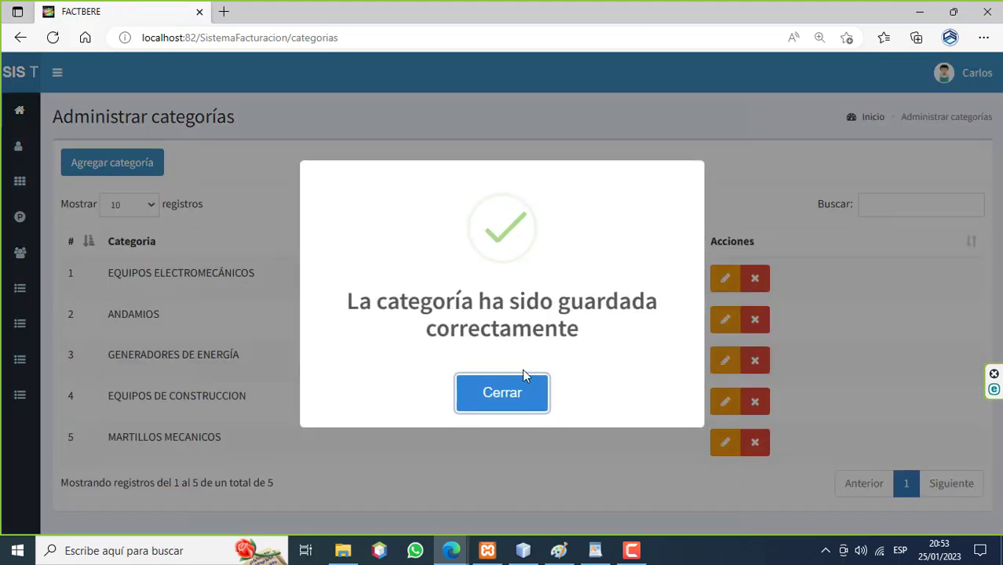
click(510, 395)
scroll(509, 396, down, 1)
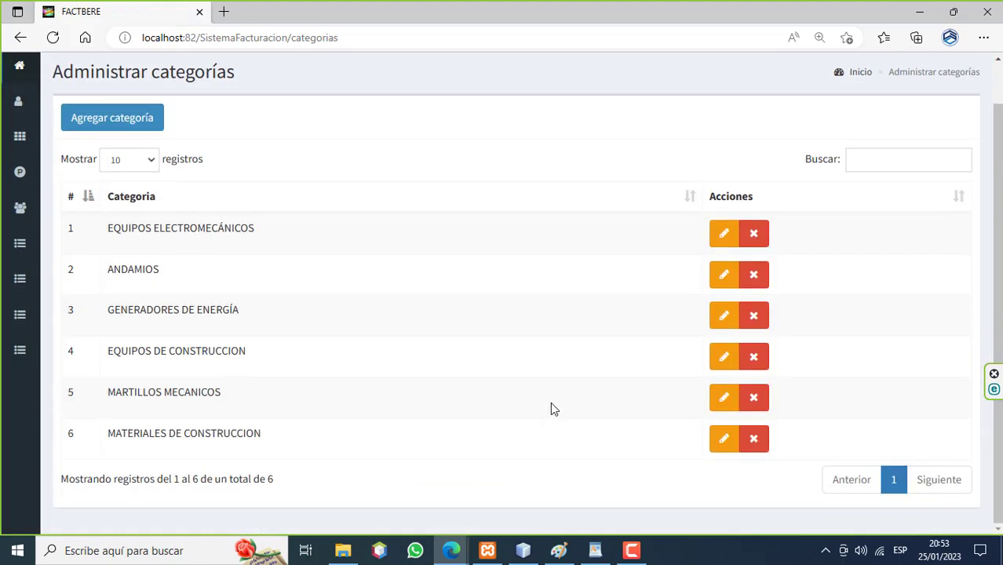
Delete the MATERIALES DE CONSTRUCCION category and reload the category list.
click(766, 445)
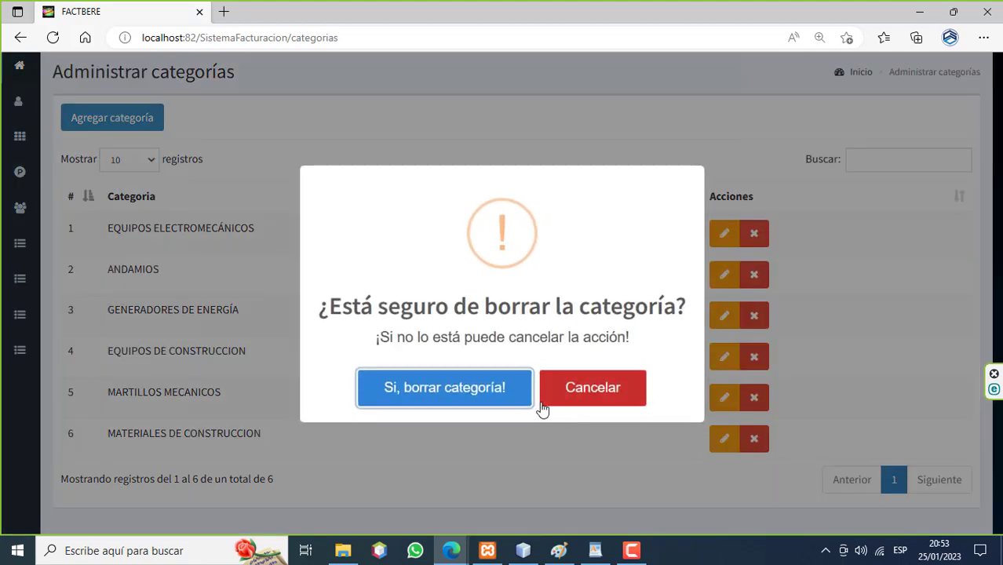
click(509, 392)
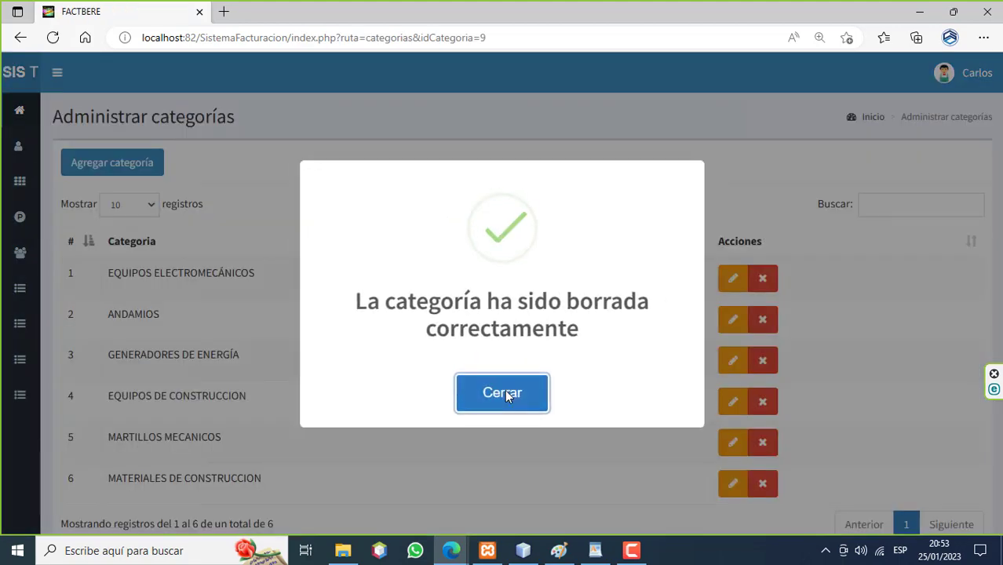
click(504, 393)
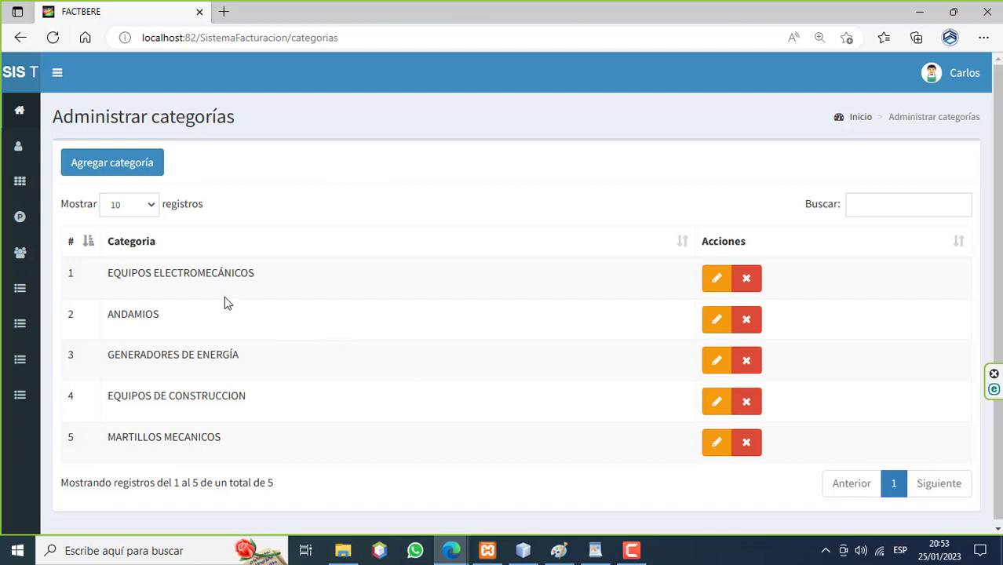
click(22, 187)
Start a new product under Andamios with code 1000, description Anamios and stock 50.
click(18, 218)
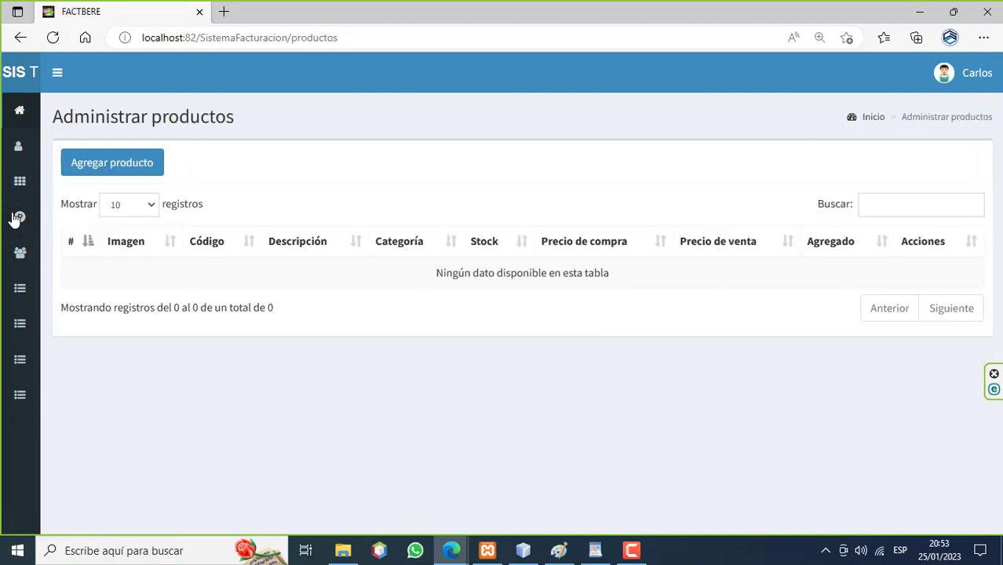
click(109, 165)
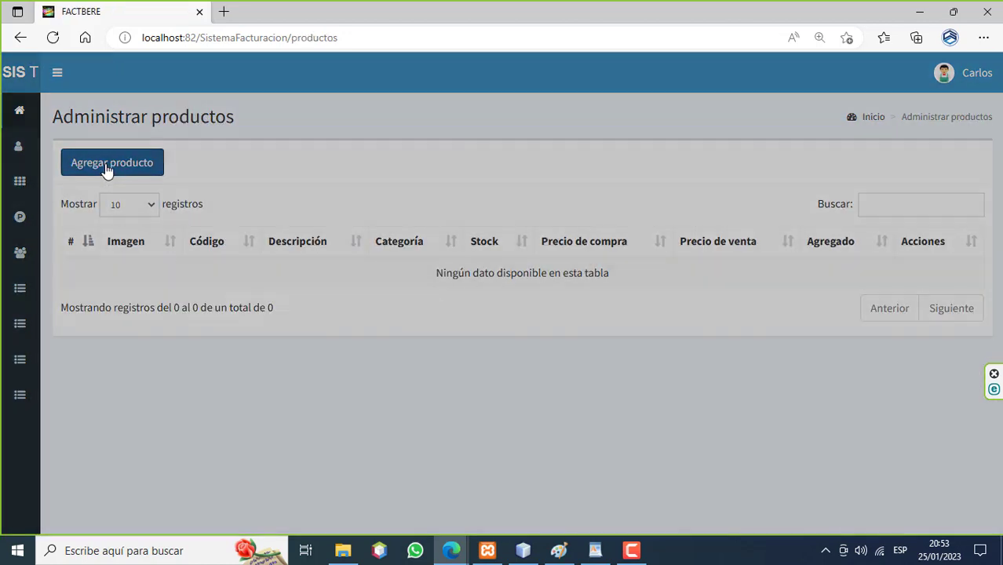
click(449, 168)
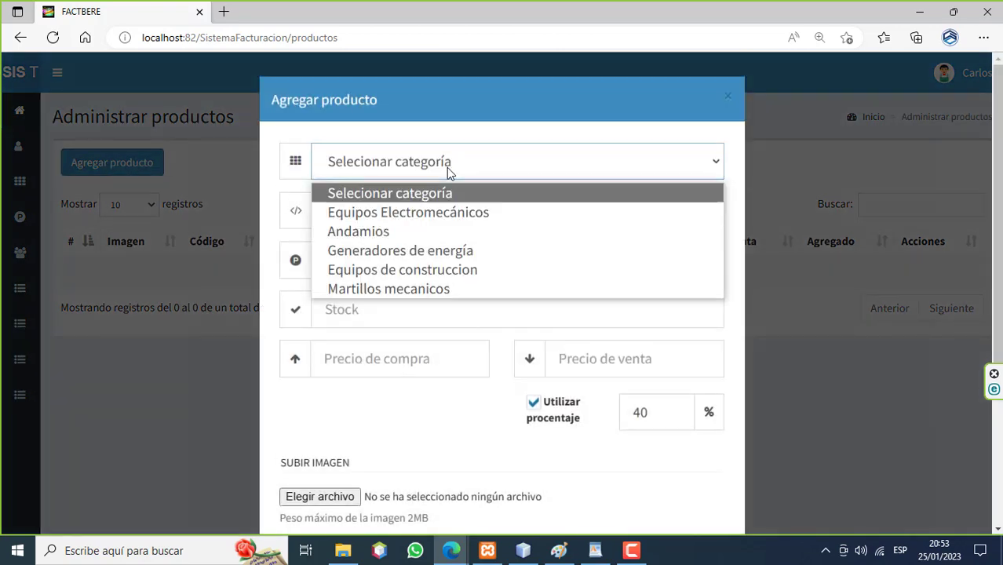
click(441, 232)
click(383, 219)
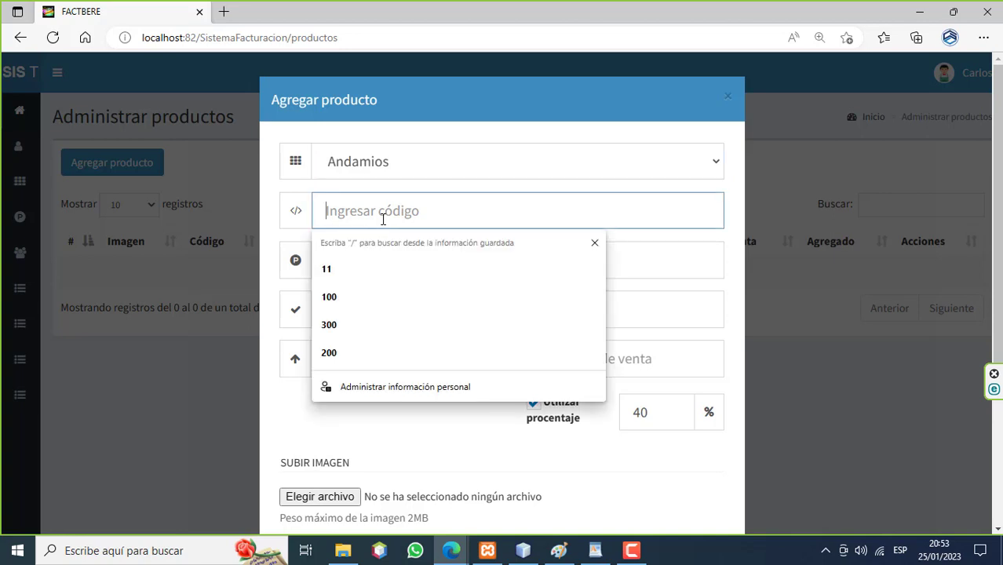
text(1000)
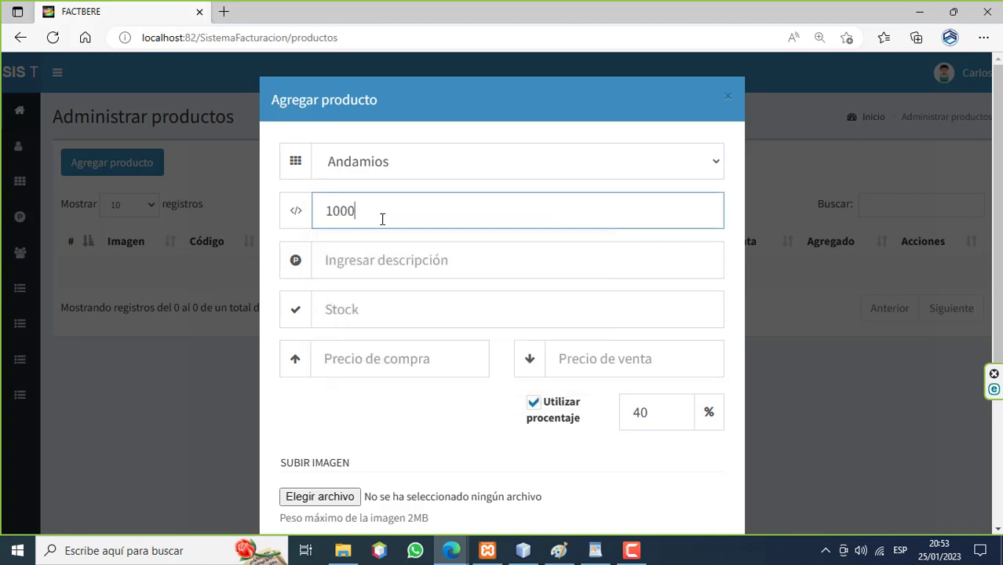
click(350, 264)
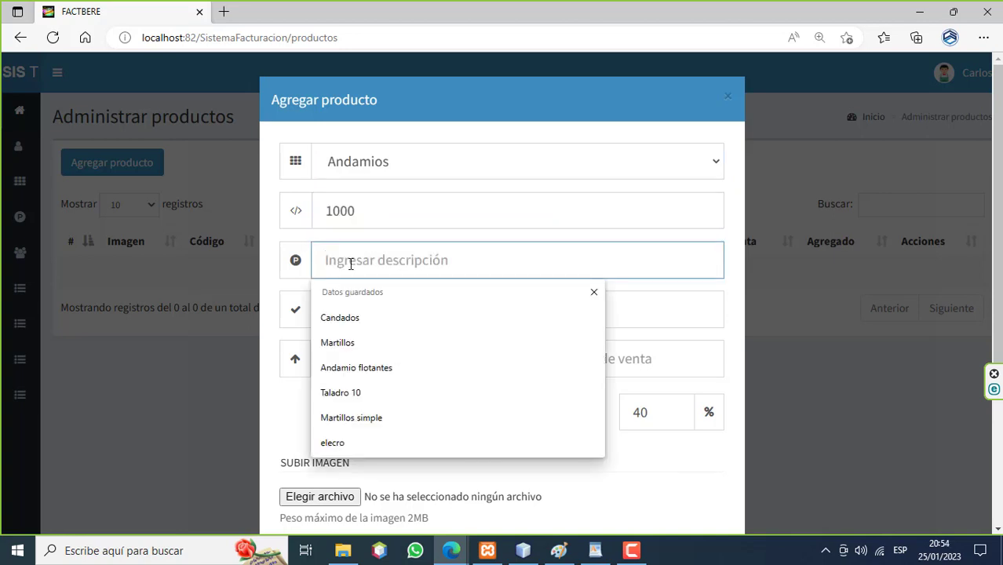
text(Ana)
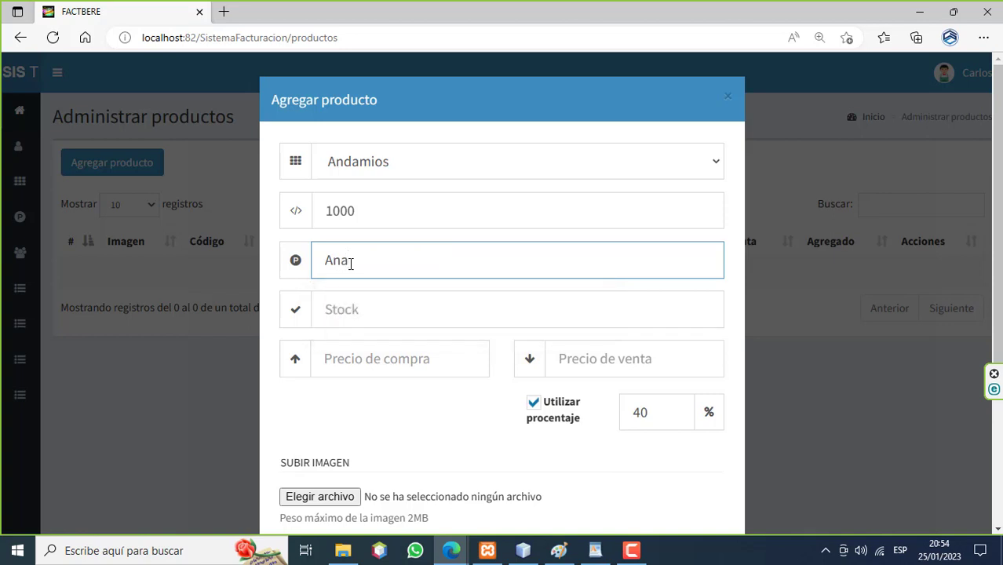
text(mios)
click(363, 297)
text(50)
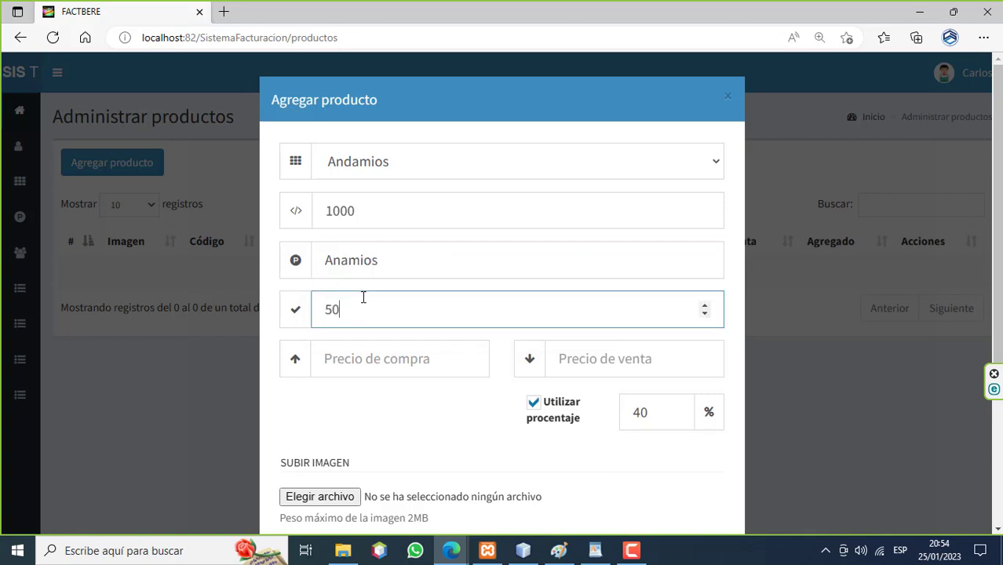
Enter purchase price 200 so the sale price becomes 280, and save the product.
click(356, 355)
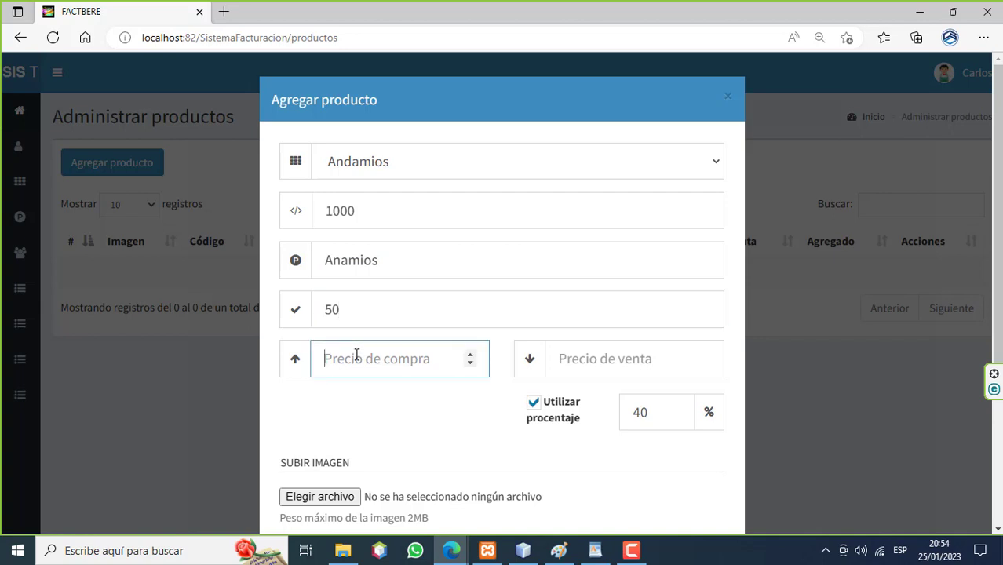
text(200)
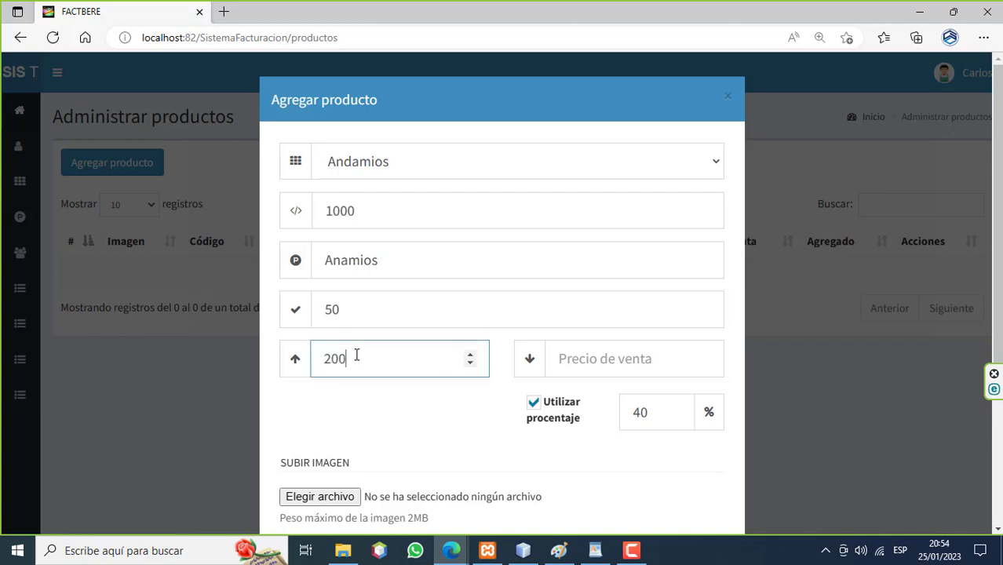
click(530, 362)
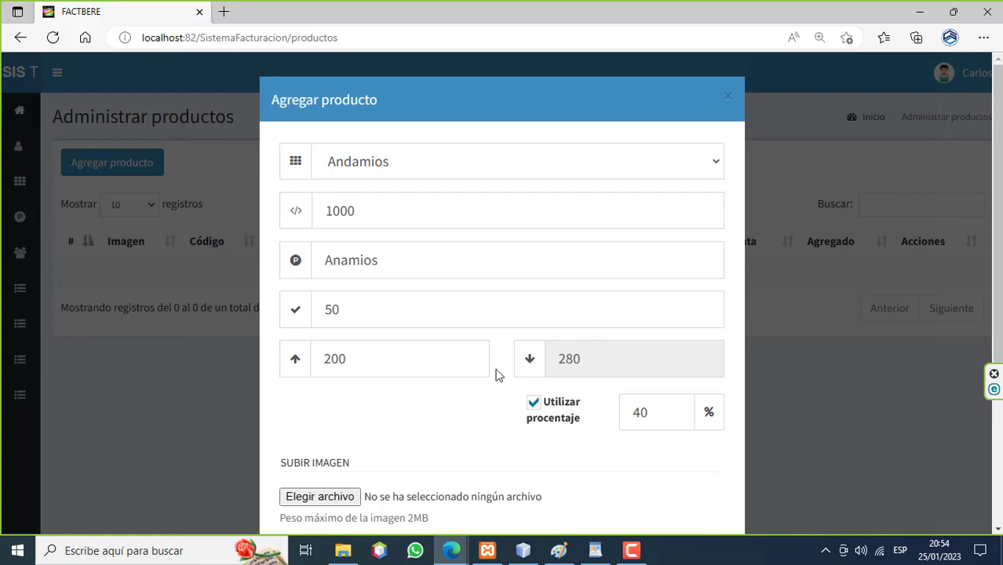
scroll(430, 409, down, 3)
scroll(430, 409, down, 1)
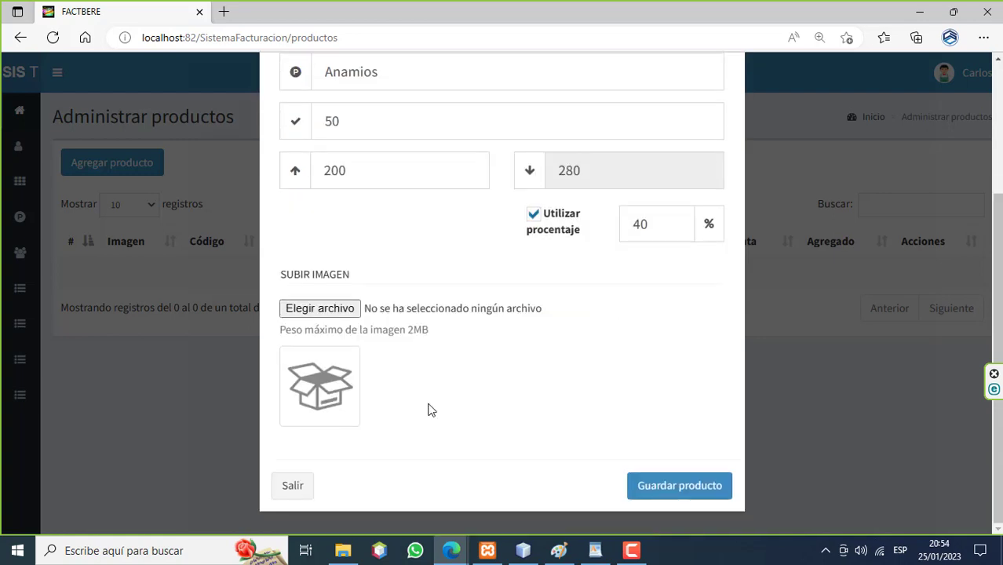
click(642, 487)
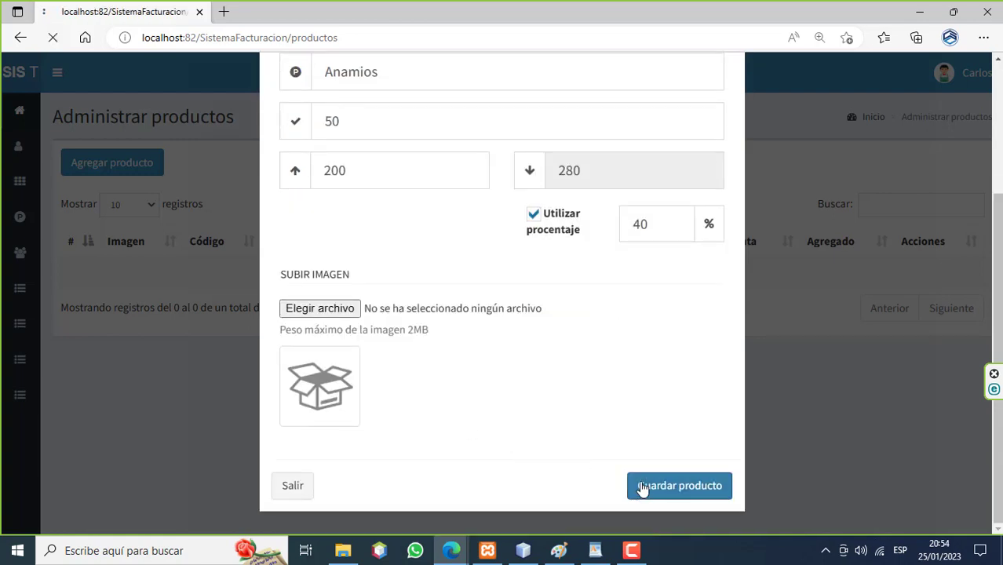
click(497, 399)
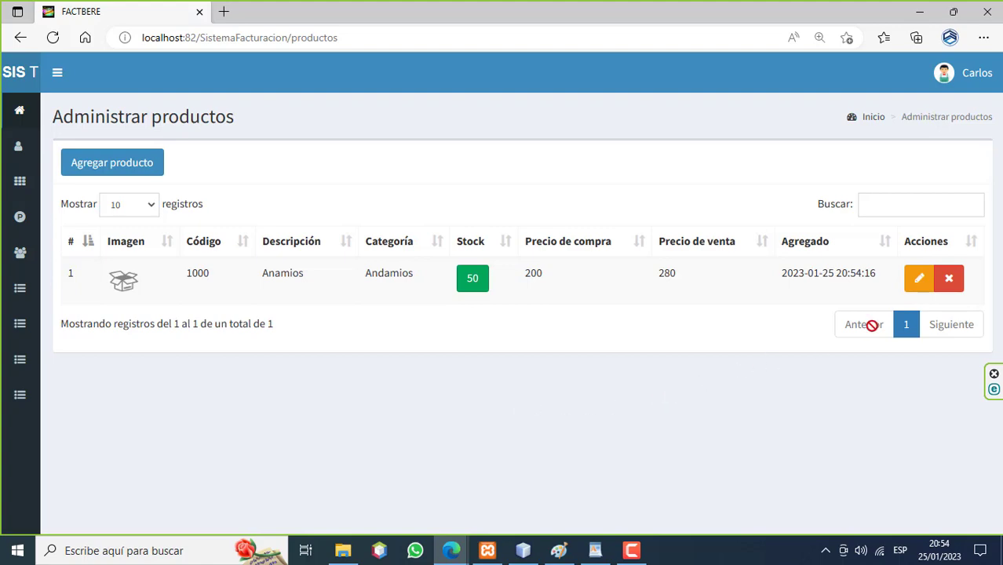
Start a product under Martillos mecanicos: code 3000, 'Martillo simple', stock 40.
click(140, 173)
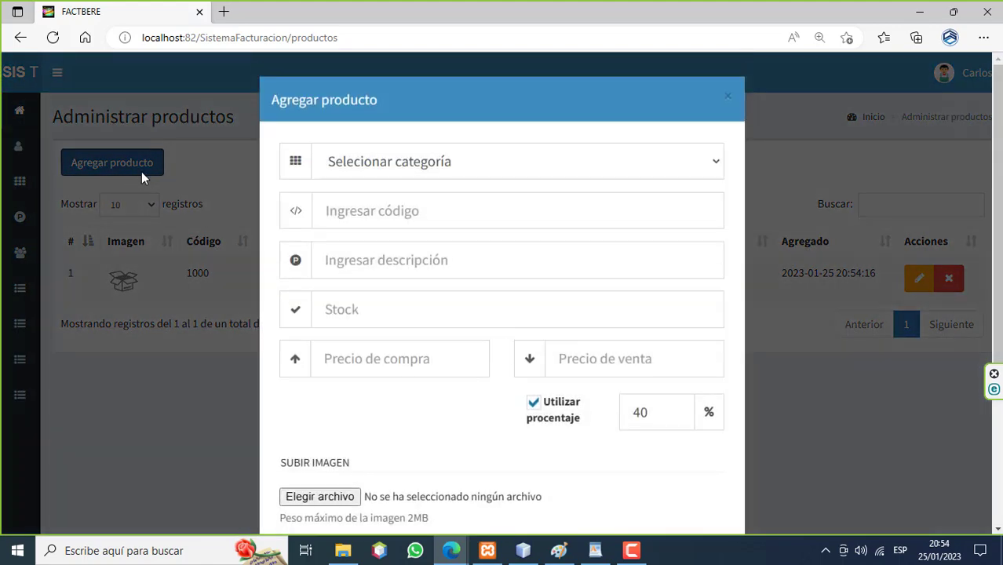
click(374, 163)
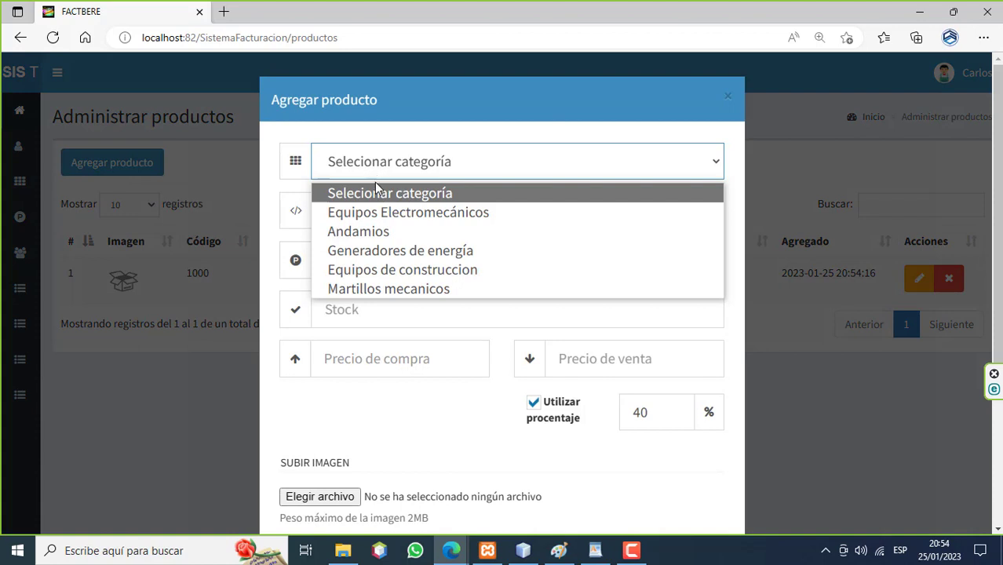
click(389, 290)
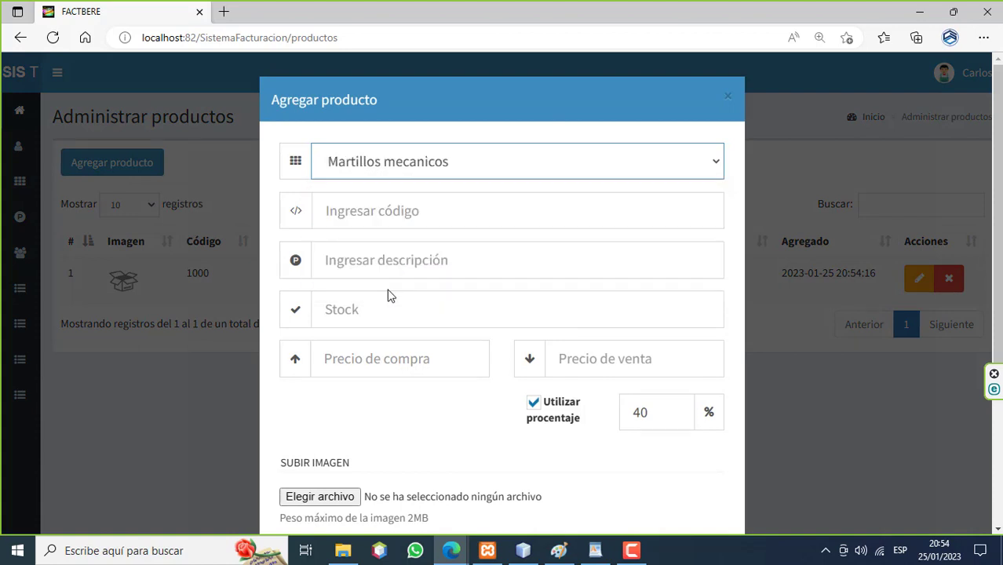
click(359, 223)
text(300)
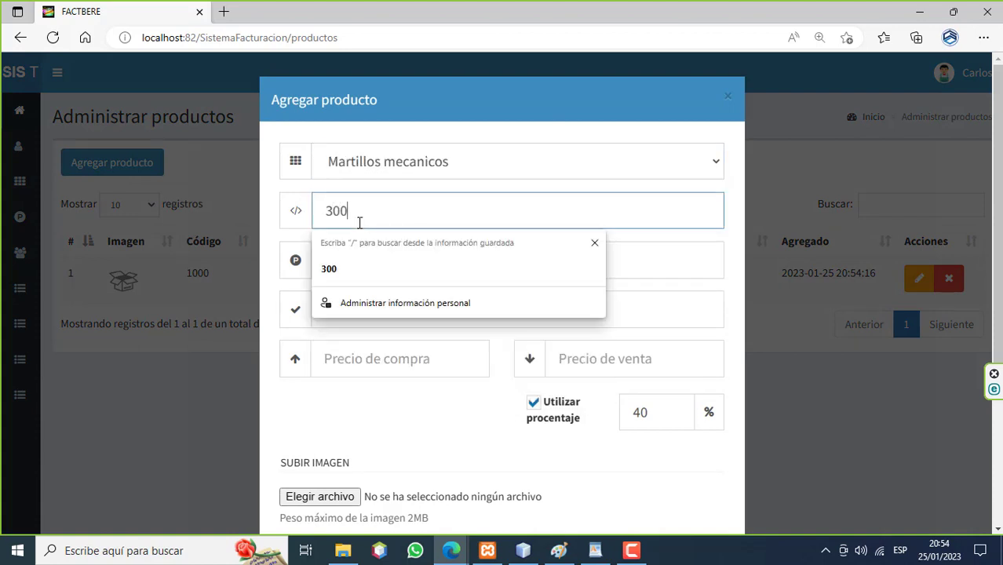
text(0)
click(330, 259)
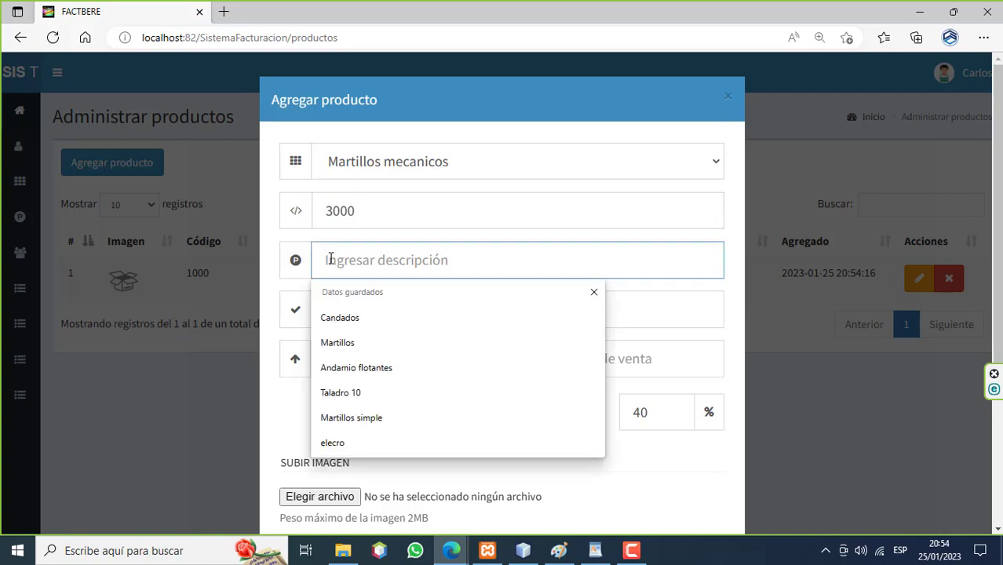
text(Martil)
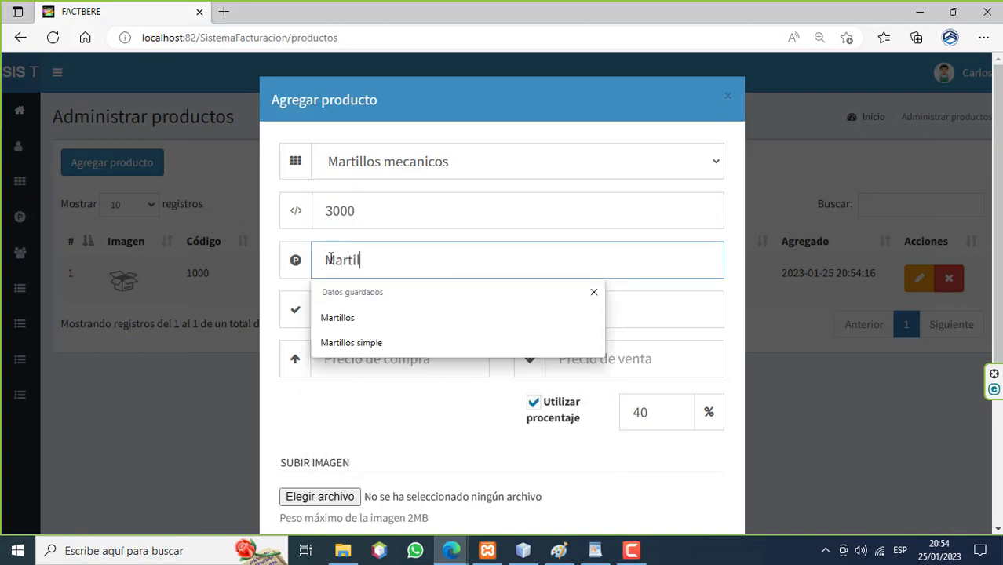
text(lo simp)
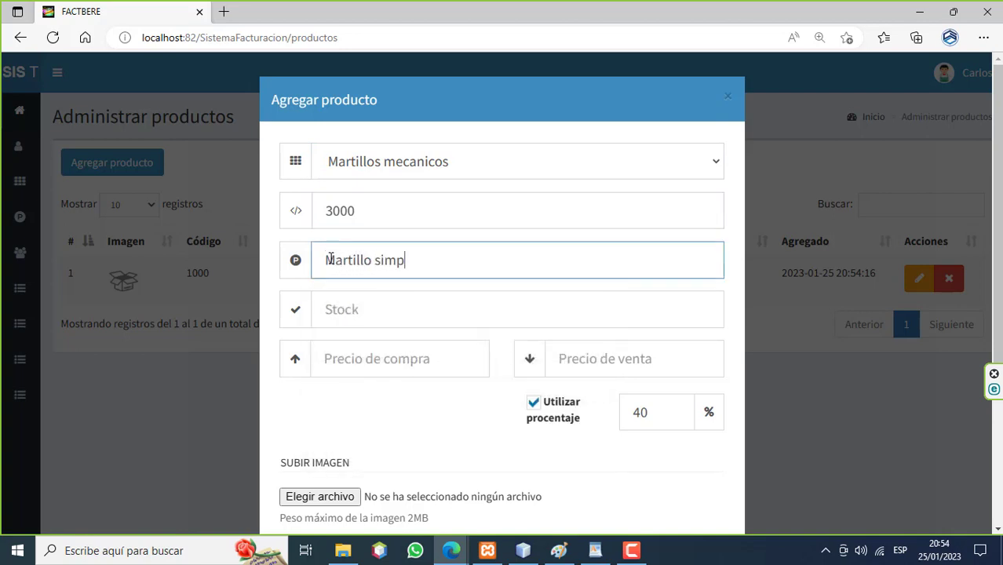
text(le)
click(343, 308)
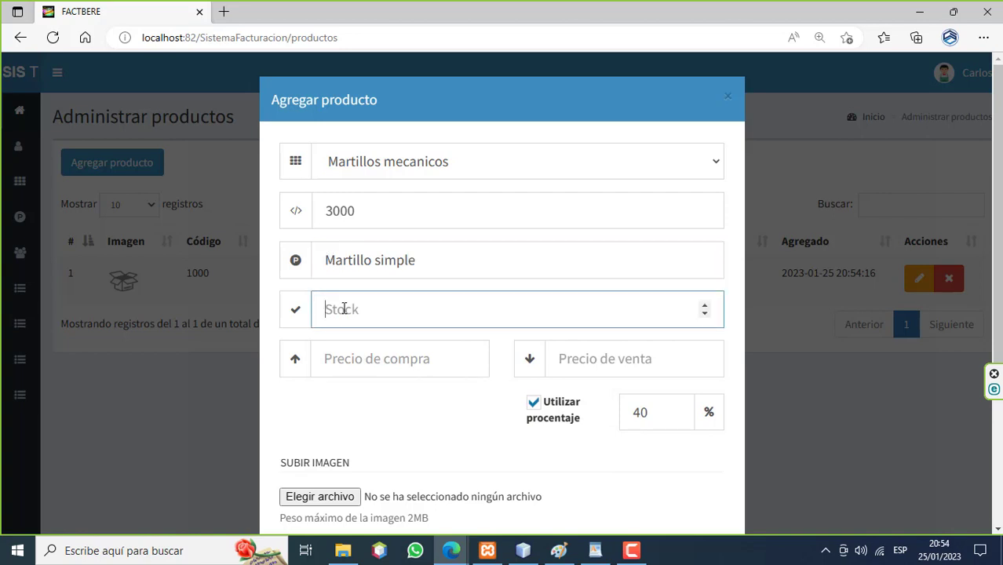
text(40)
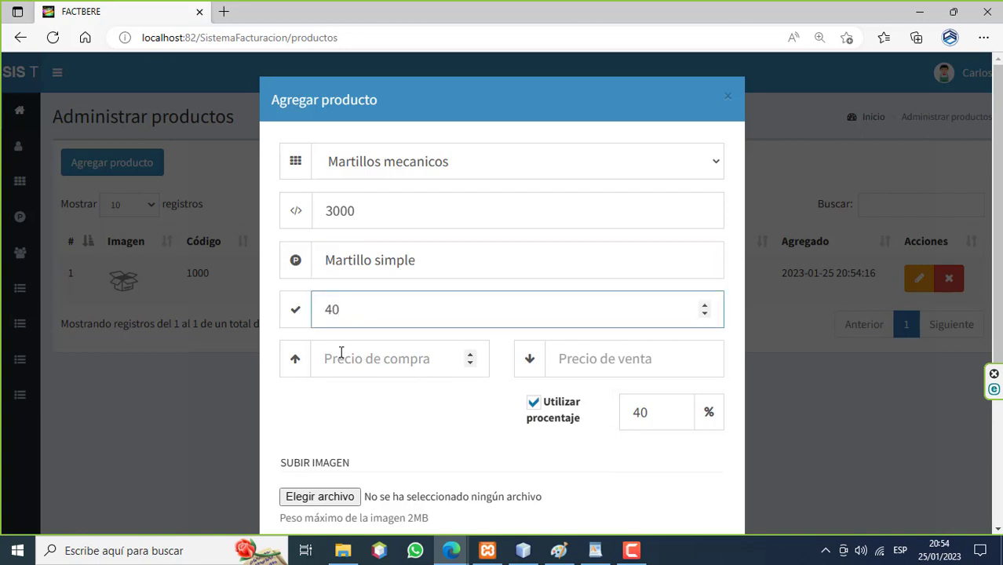
Set the purchase price to 20 so the sale price fills in as 28.
click(340, 364)
text(20)
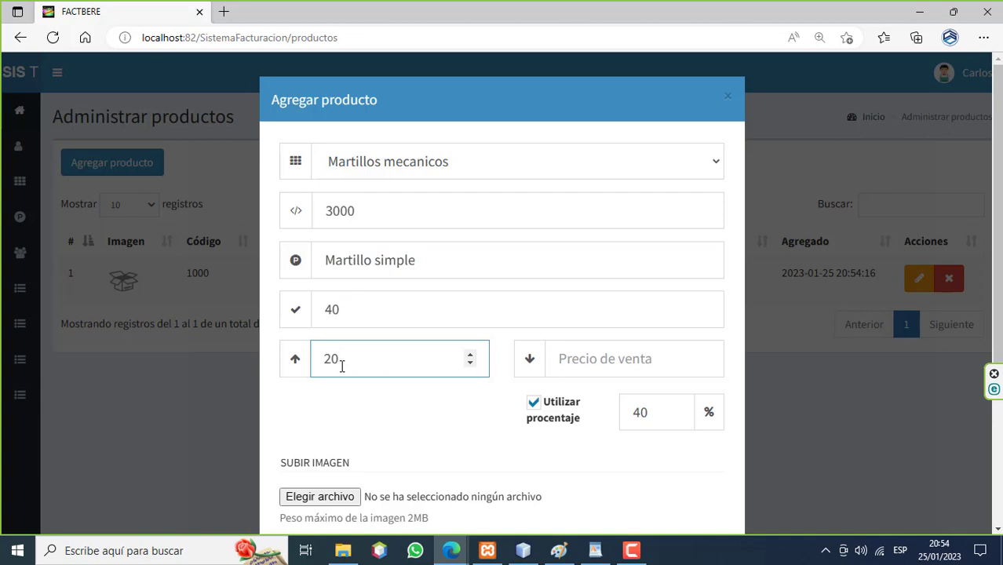
click(522, 363)
scroll(431, 419, down, 1)
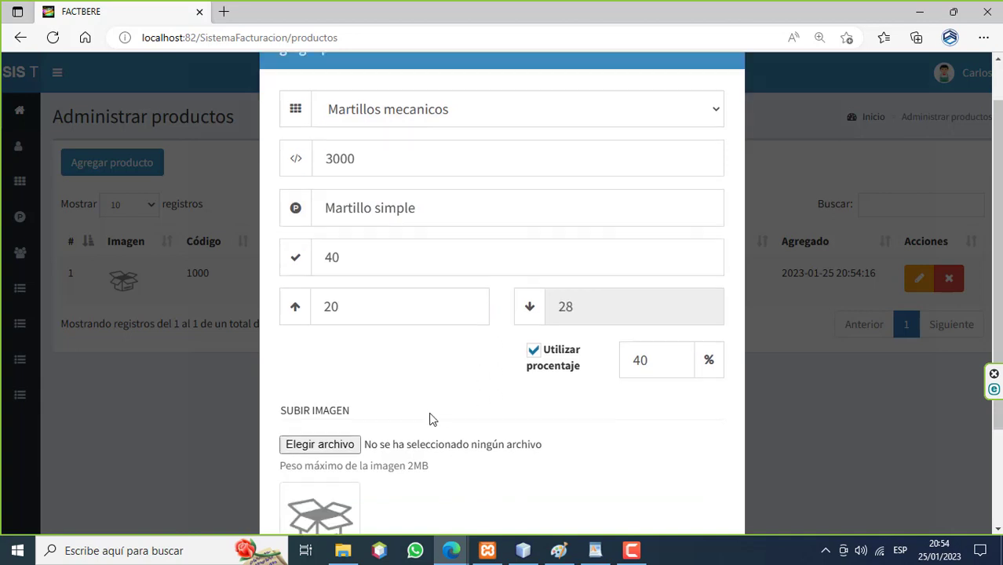
scroll(429, 419, down, 2)
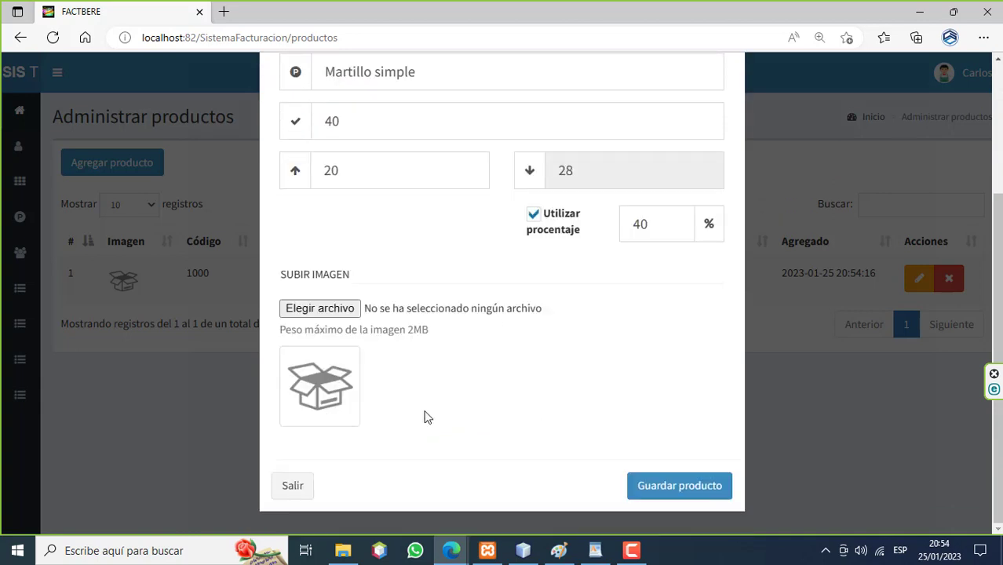
Attach Productos/Martillo.jpg as the product image and save the product.
click(343, 309)
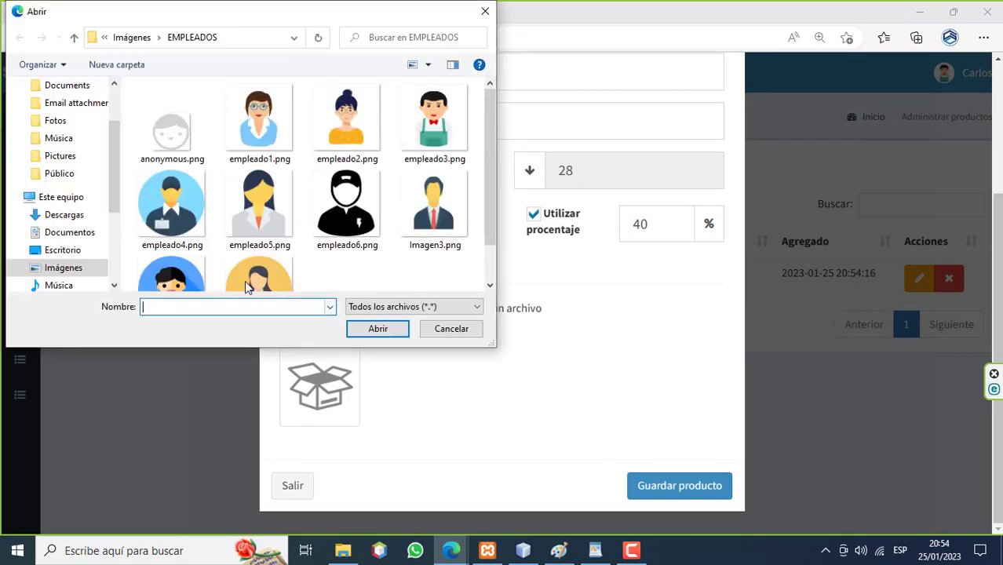
click(58, 269)
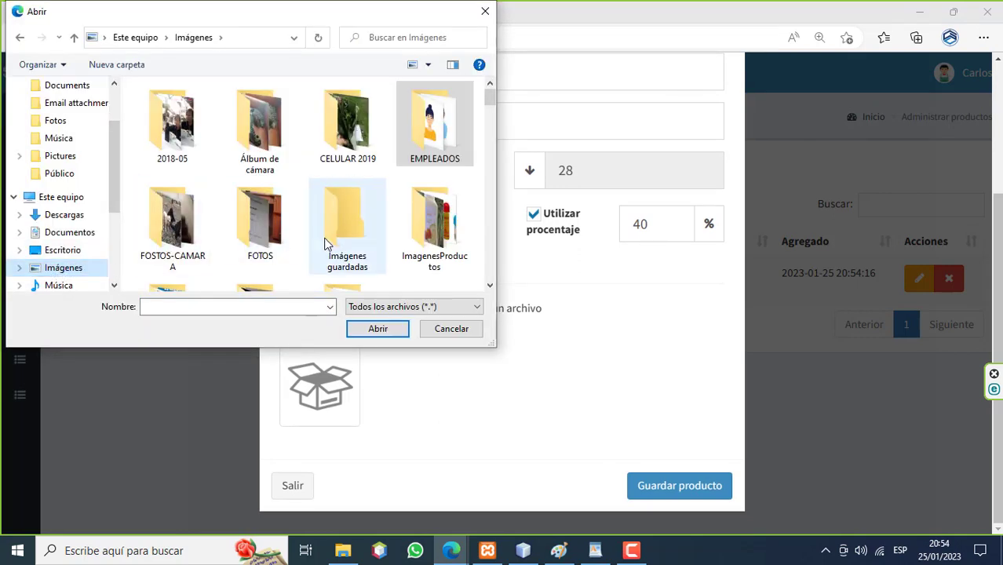
scroll(326, 245, down, 1)
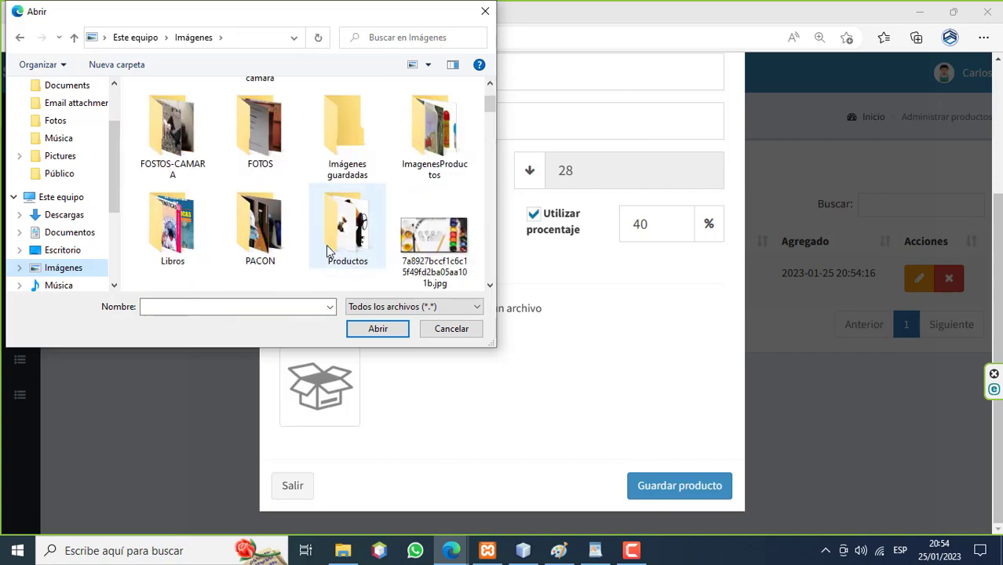
double_click(328, 250)
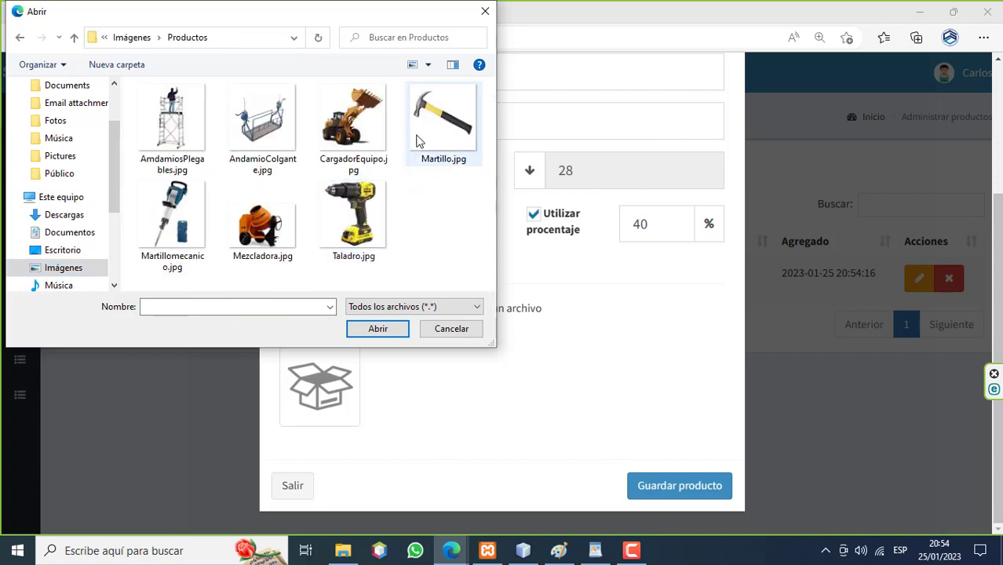
double_click(417, 141)
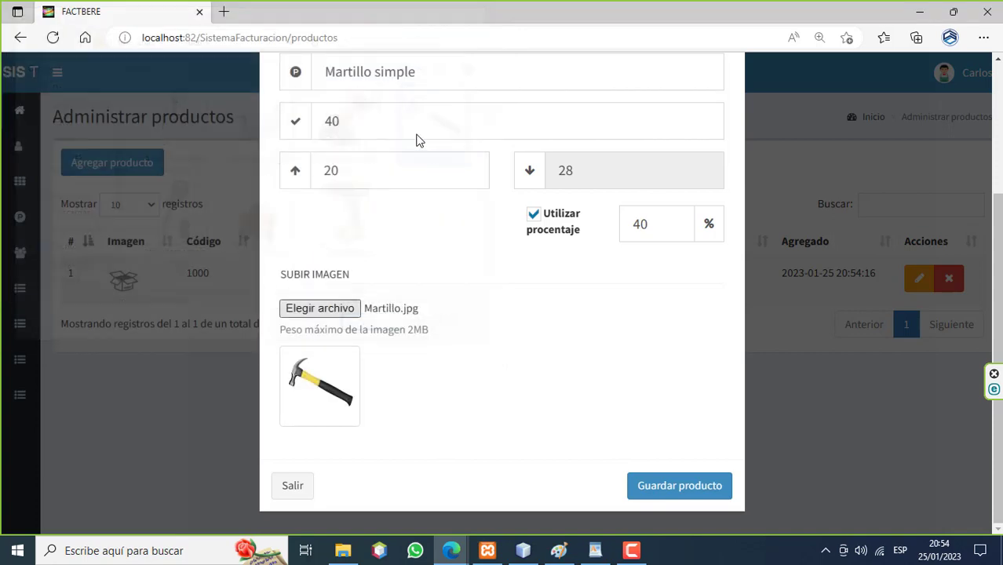
click(645, 487)
click(514, 405)
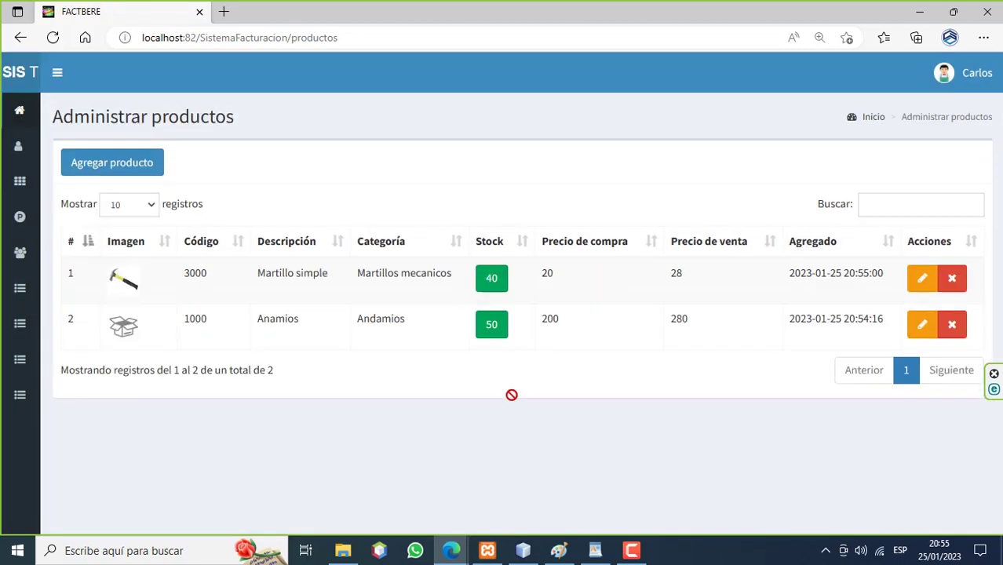
Start a product under Equipos de construccion: code 1200, 'Mezcladora', stock 30.
click(147, 174)
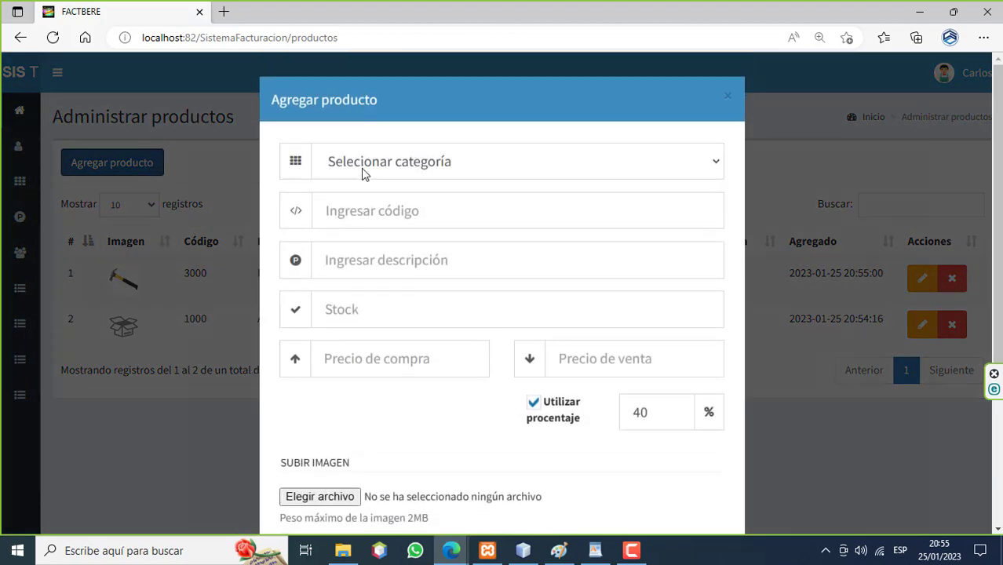
click(362, 170)
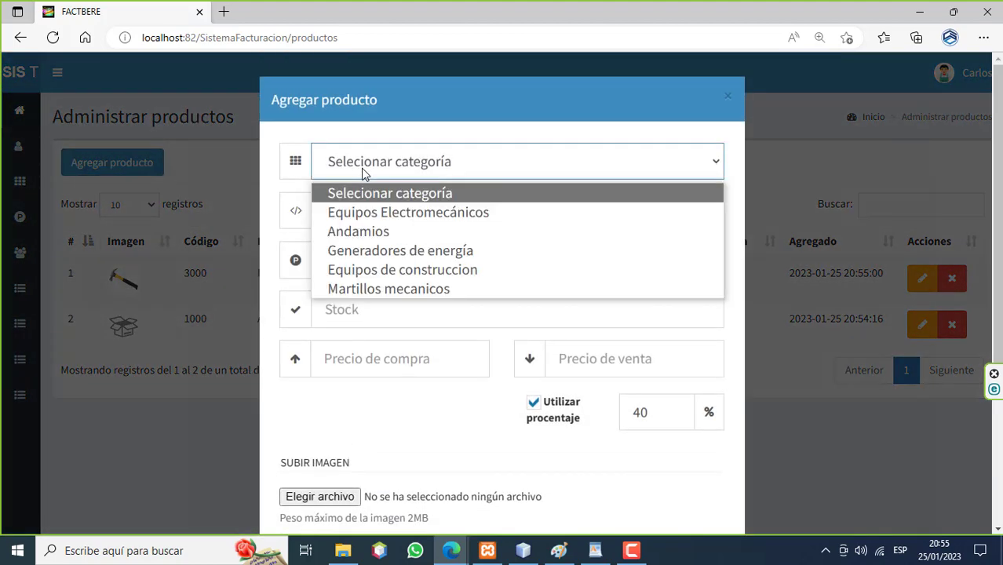
click(383, 269)
click(347, 220)
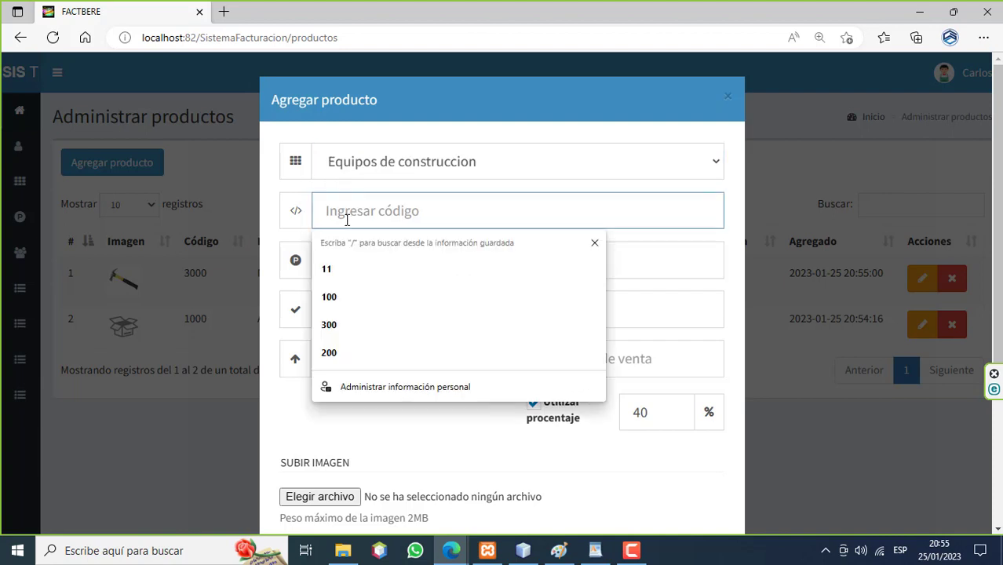
text(1200)
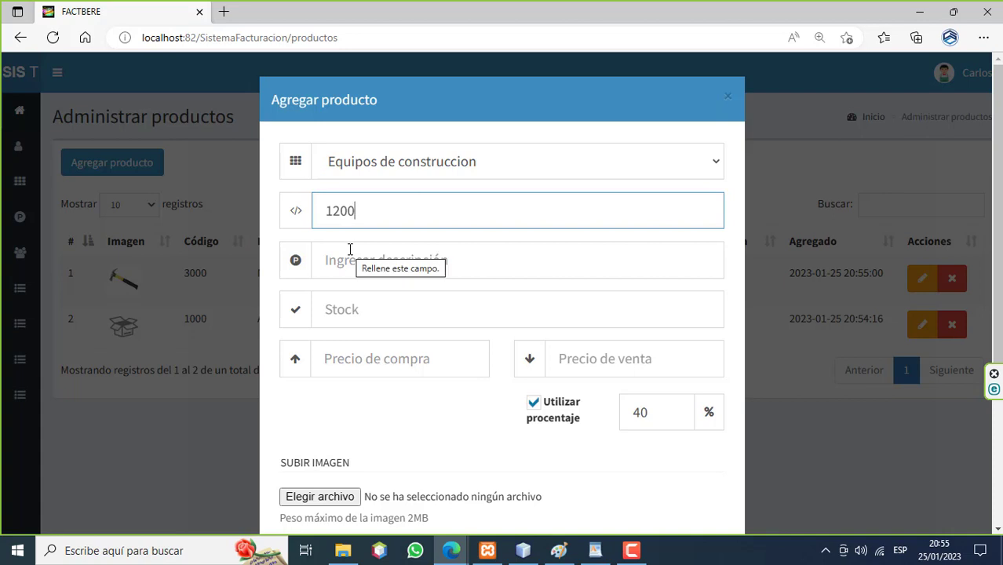
click(350, 249)
text(Me)
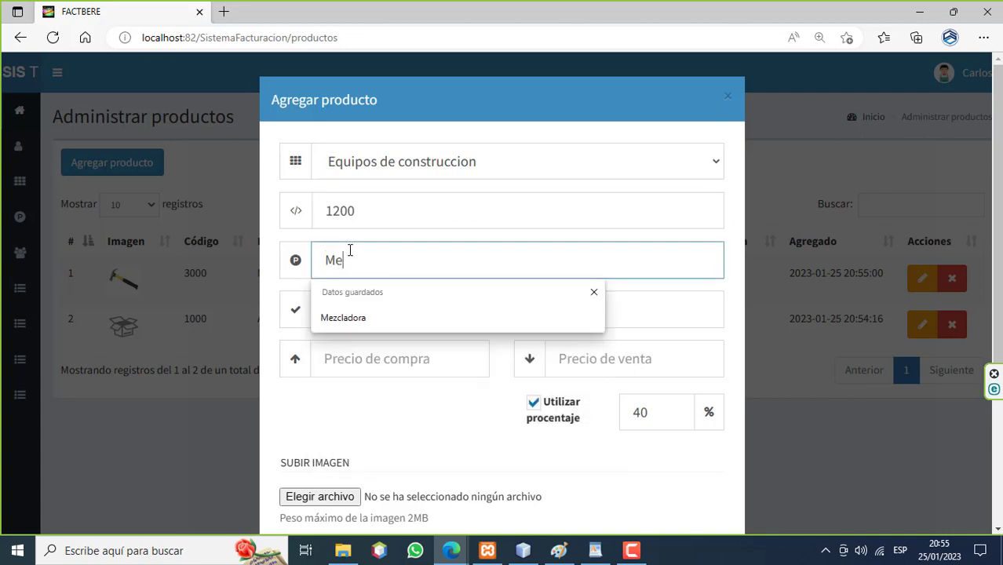
text(zcladora)
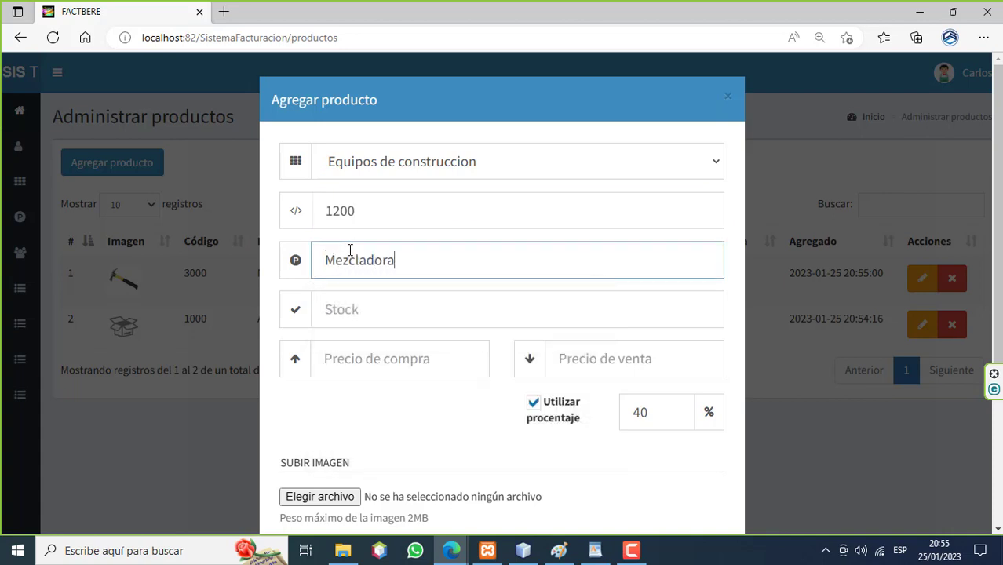
click(342, 309)
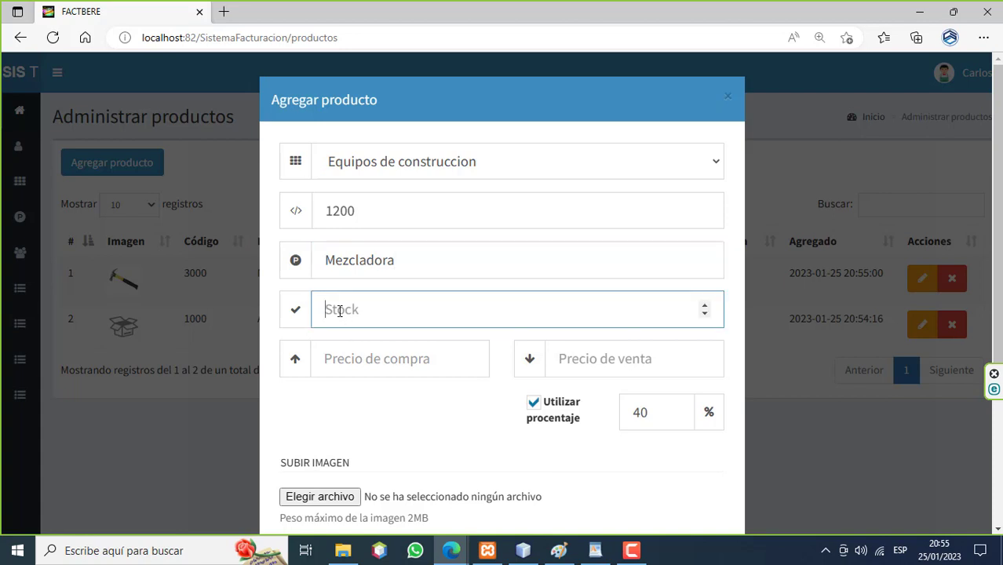
text(30)
Set purchase price 300 (sale 420), attach Mezcladora.jpg, and save the product.
click(347, 354)
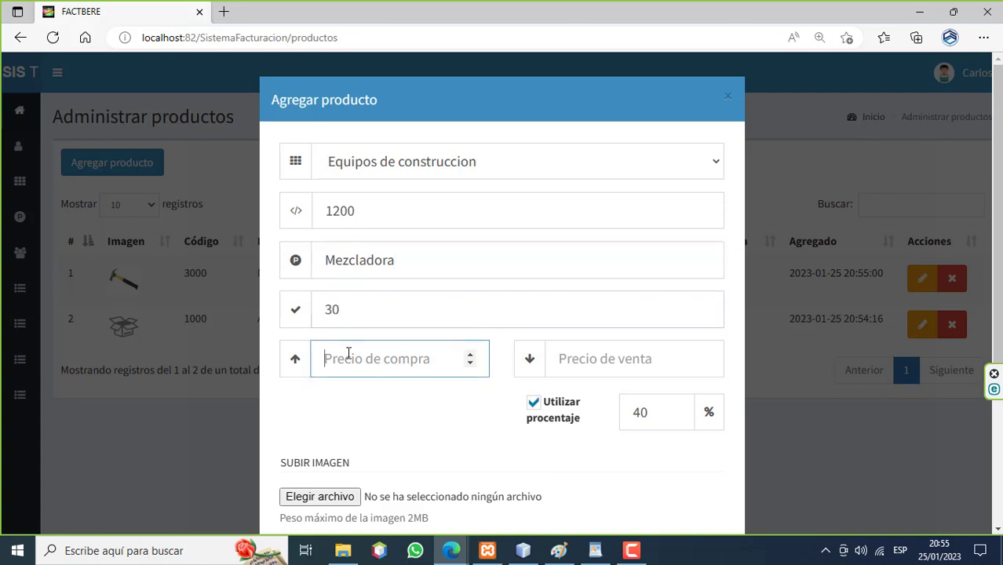
text(300)
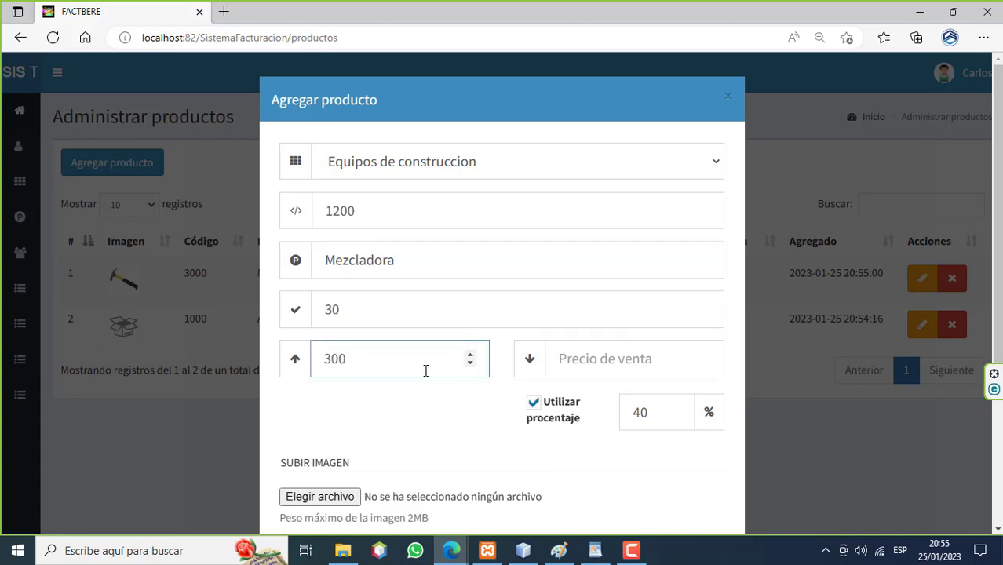
click(527, 366)
scroll(477, 376, down, 2)
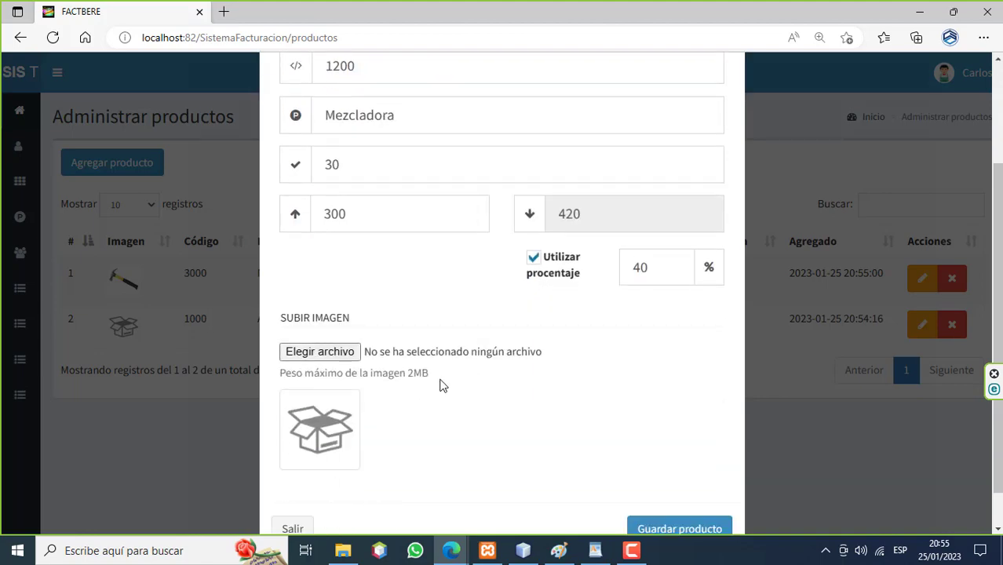
click(345, 352)
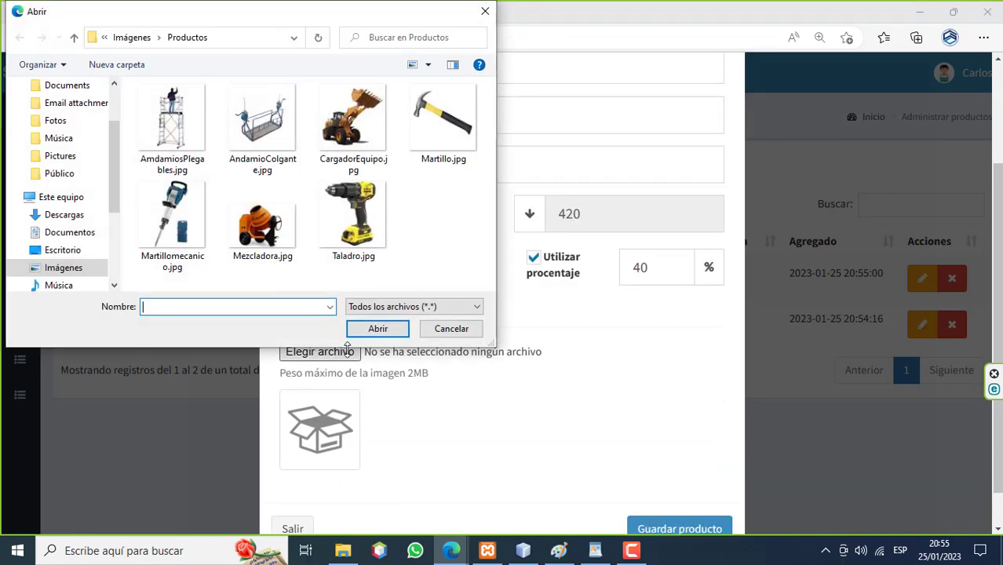
double_click(262, 223)
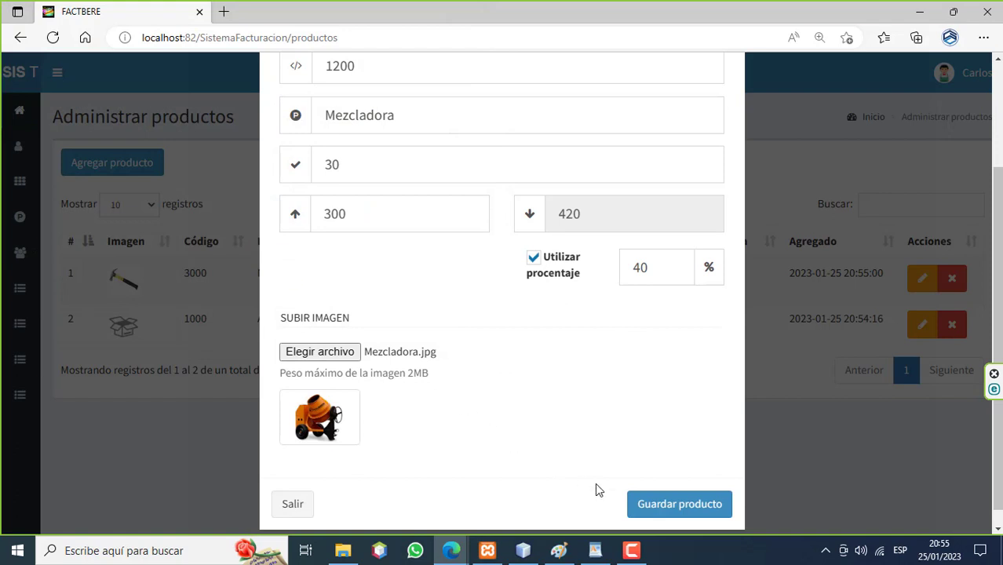
click(650, 506)
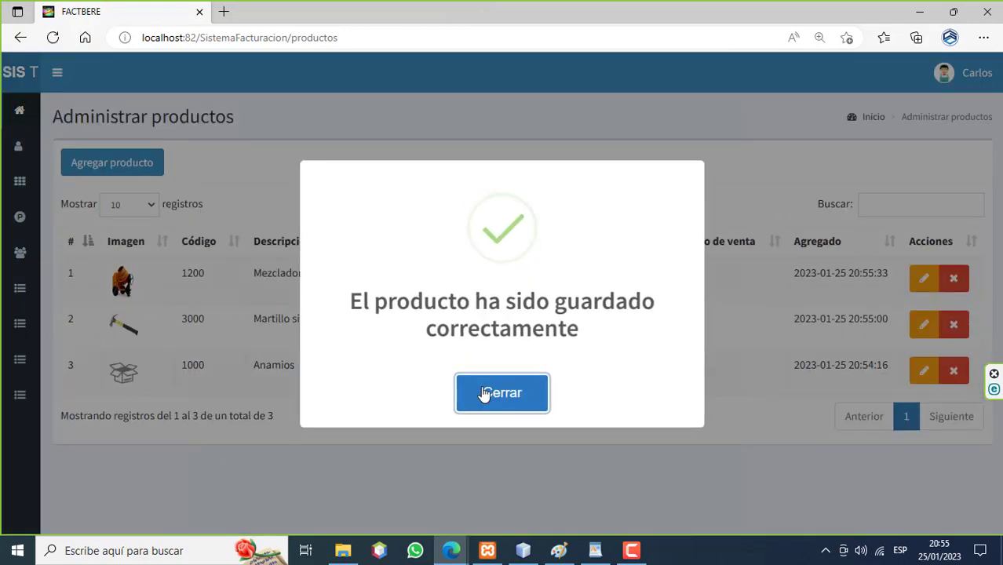
click(485, 393)
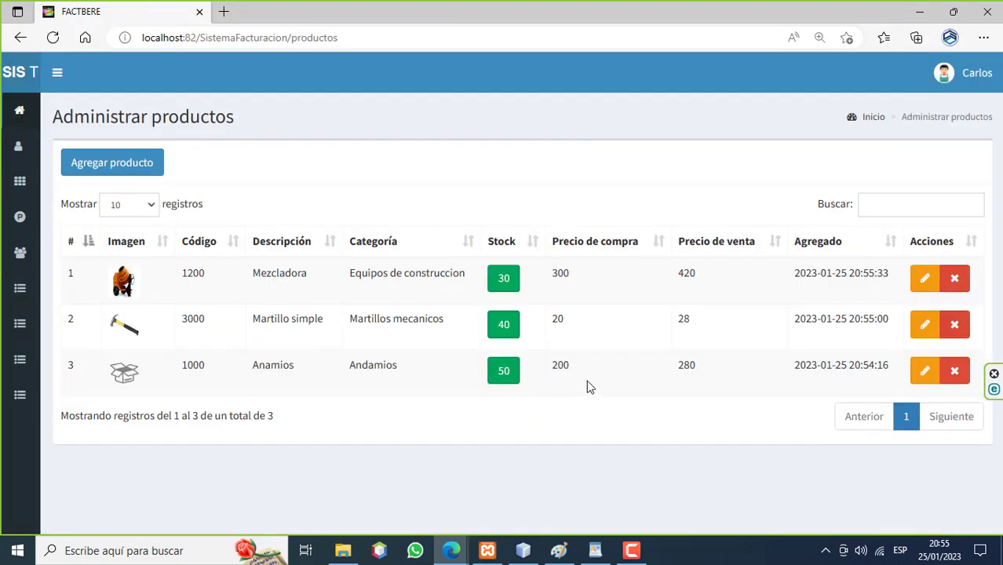
Start a product under Andamios: code 1002, name 'Andamio', stock 50.
click(118, 170)
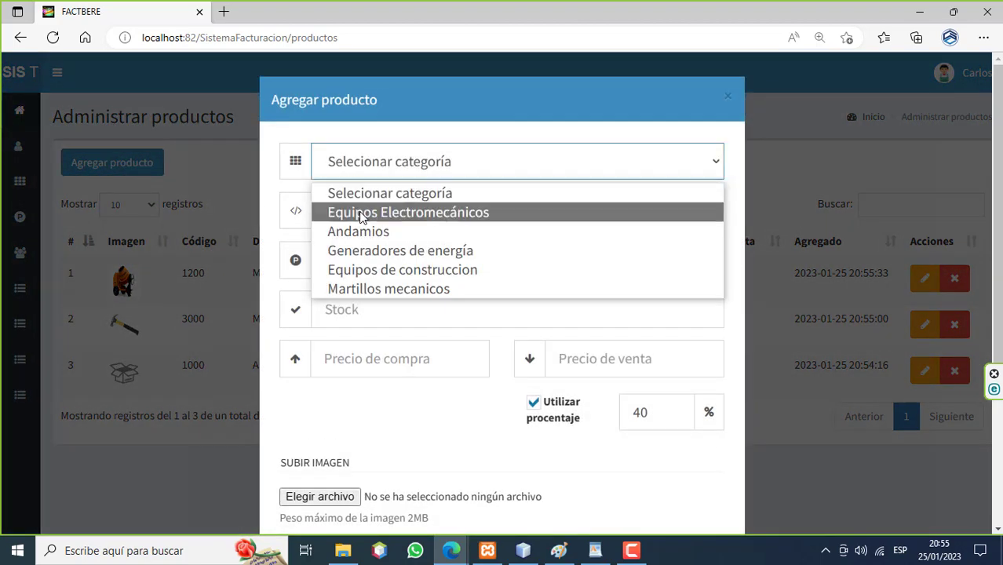
click(364, 228)
click(364, 224)
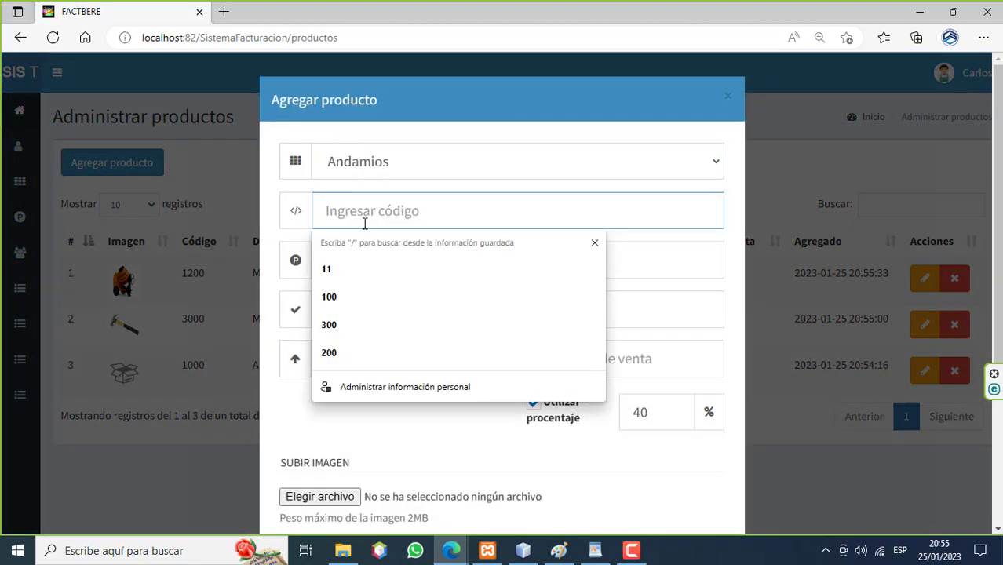
text(100)
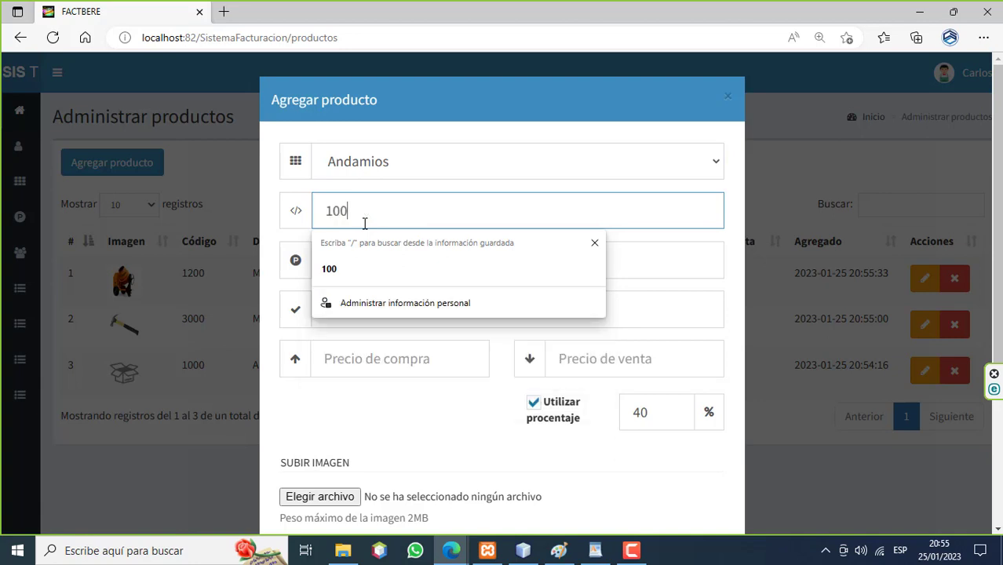
text(2)
click(367, 259)
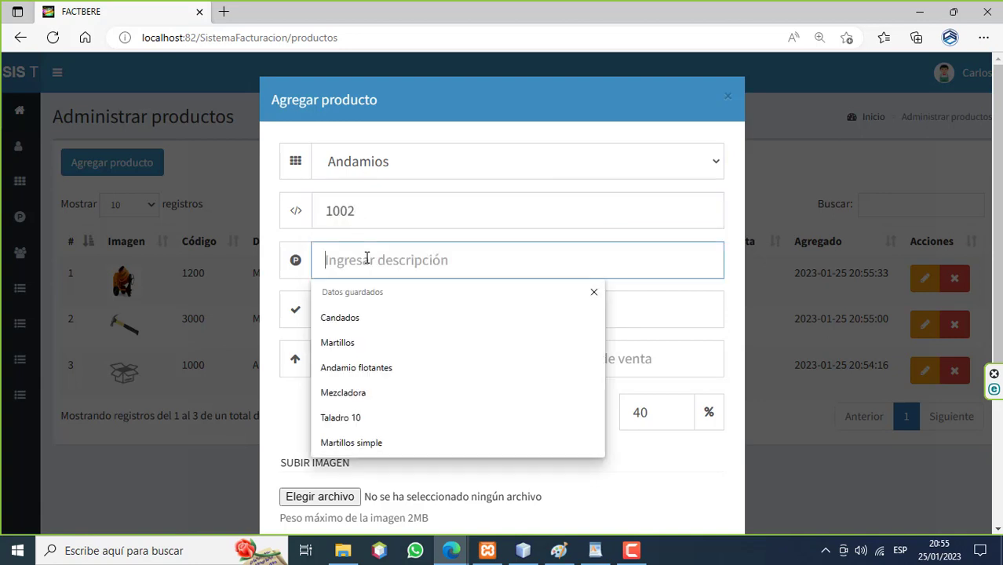
text(And)
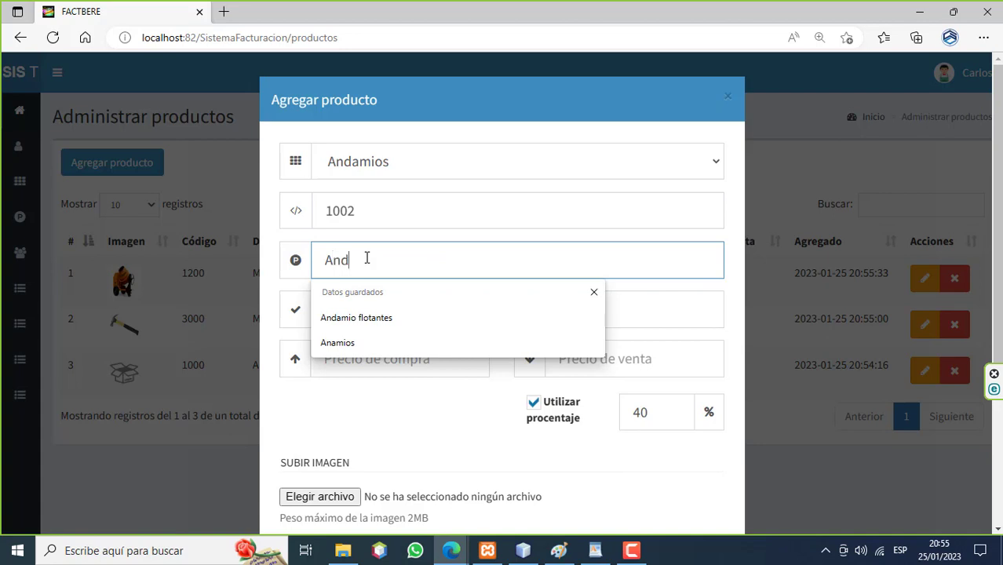
text(m)
key(BackSpace)
text(mio)
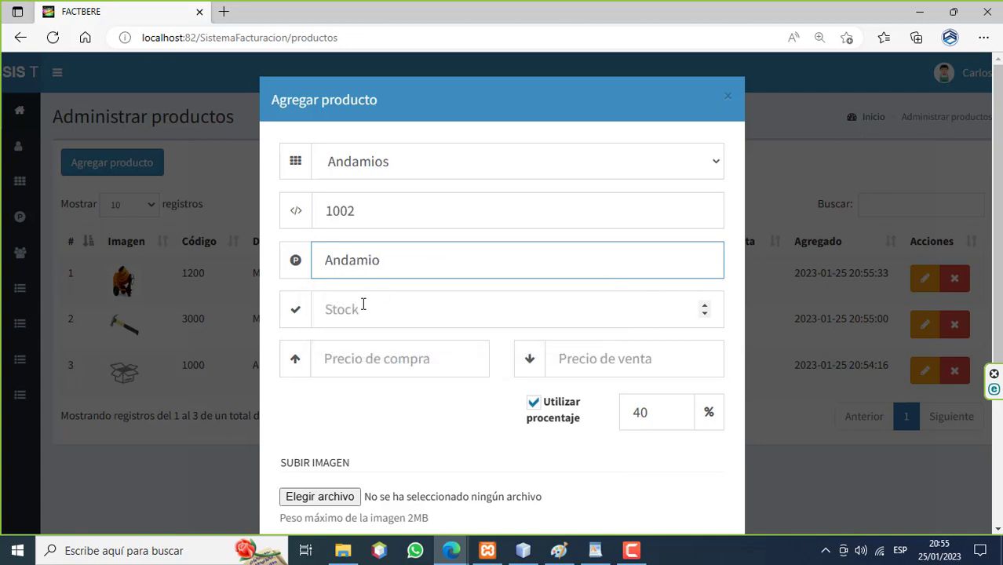
click(363, 306)
text(50)
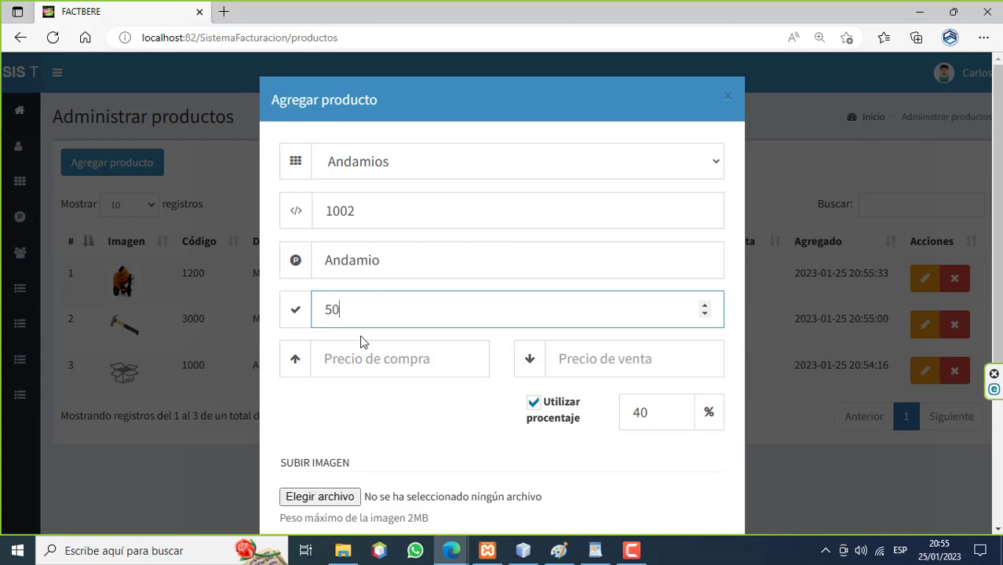
Set purchase price 200 (sale 280), attach AmdamiosPlegables.jpg, and save the product.
click(360, 348)
text(200)
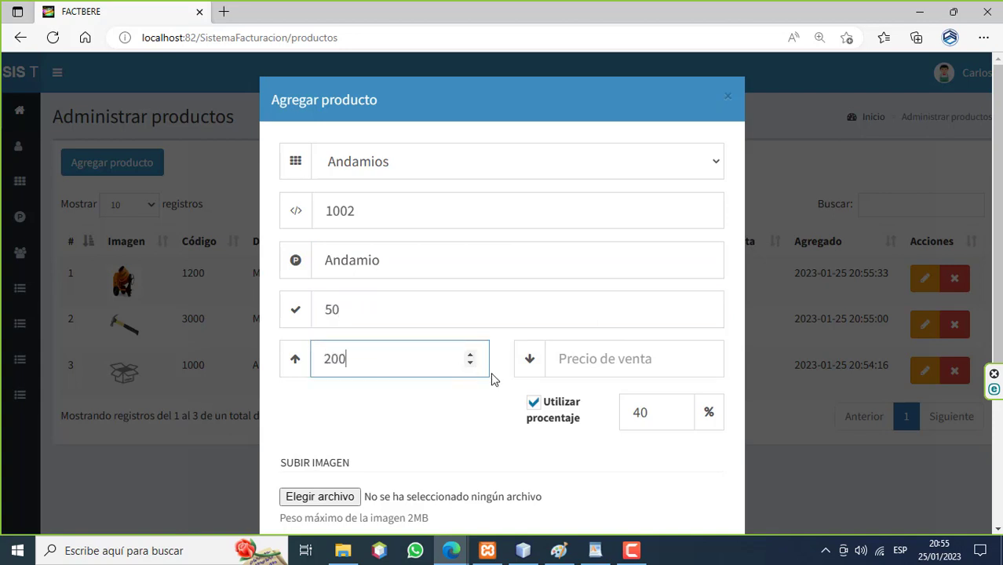
click(536, 361)
scroll(510, 357, down, 2)
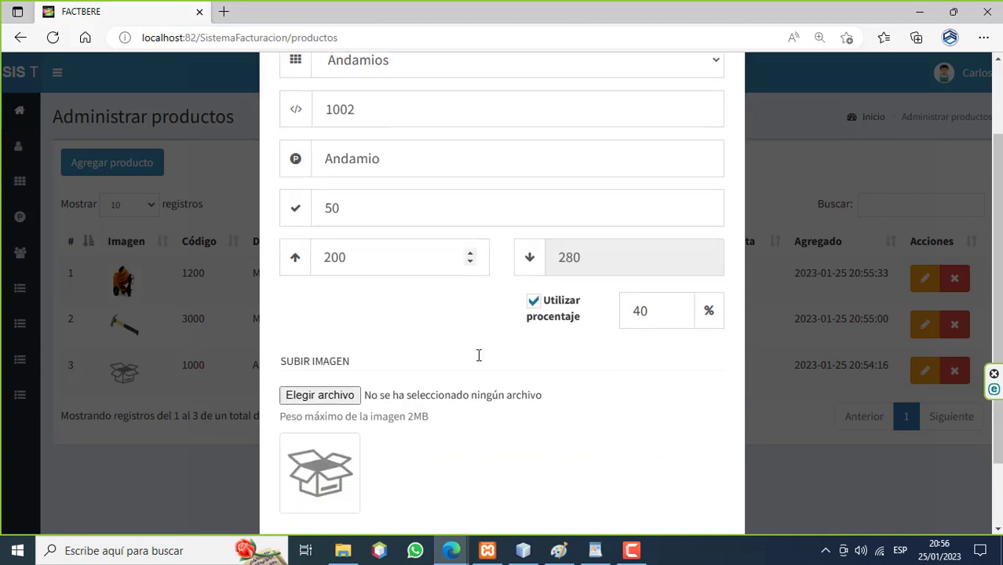
click(349, 354)
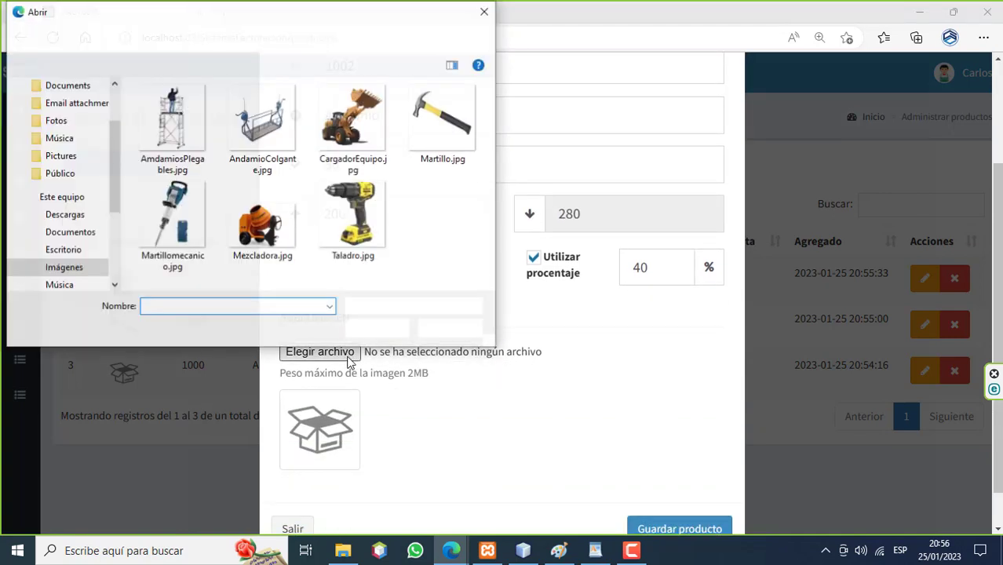
double_click(164, 138)
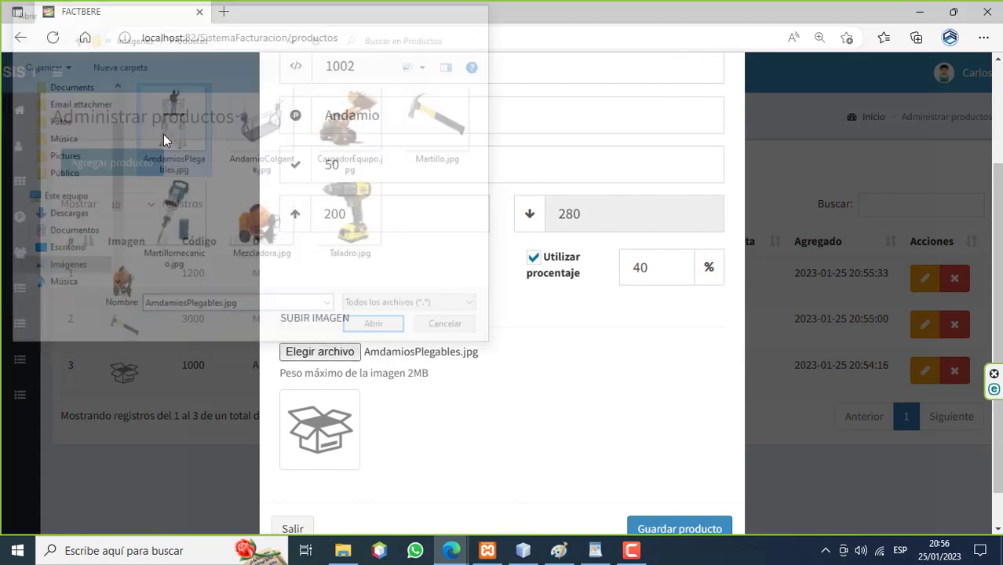
click(651, 528)
click(496, 397)
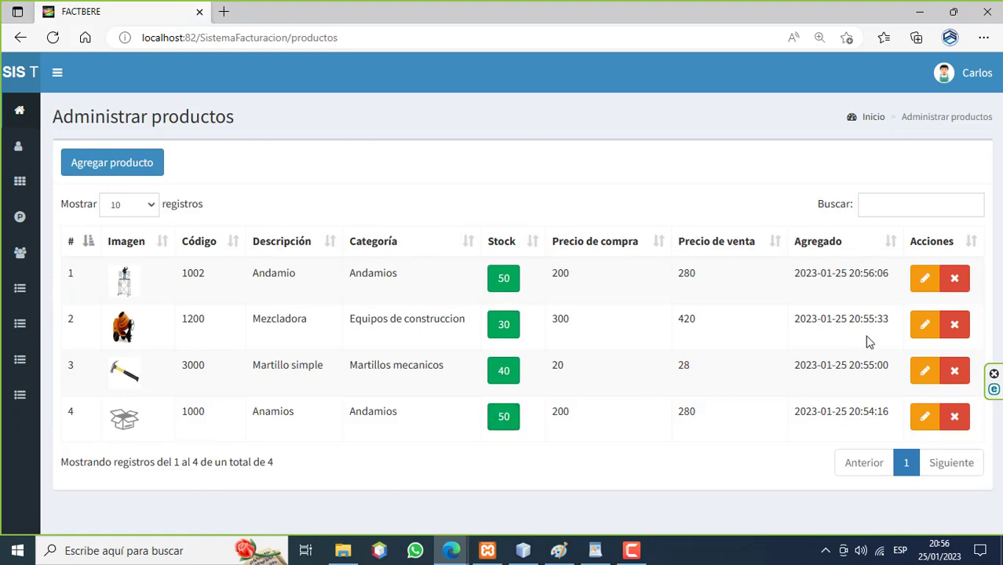
Change product 1002's name to 'Andamio Flotante' and save the edit.
click(915, 291)
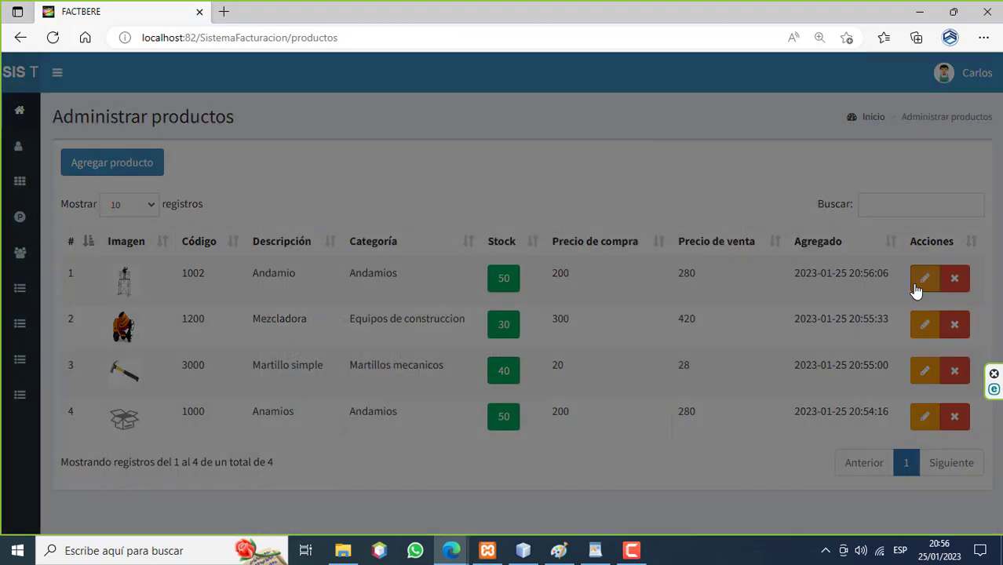
click(459, 256)
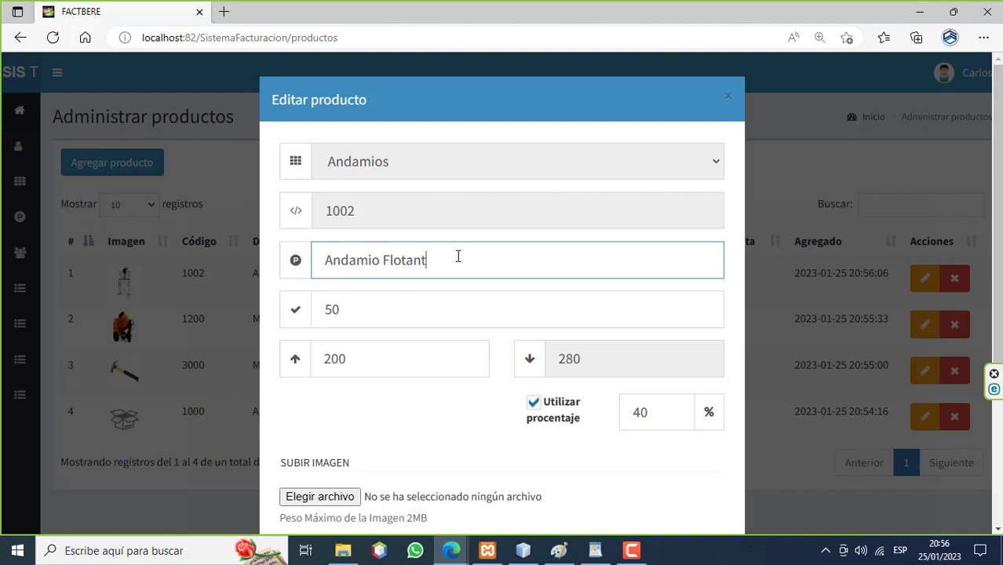
scroll(471, 361, down, 3)
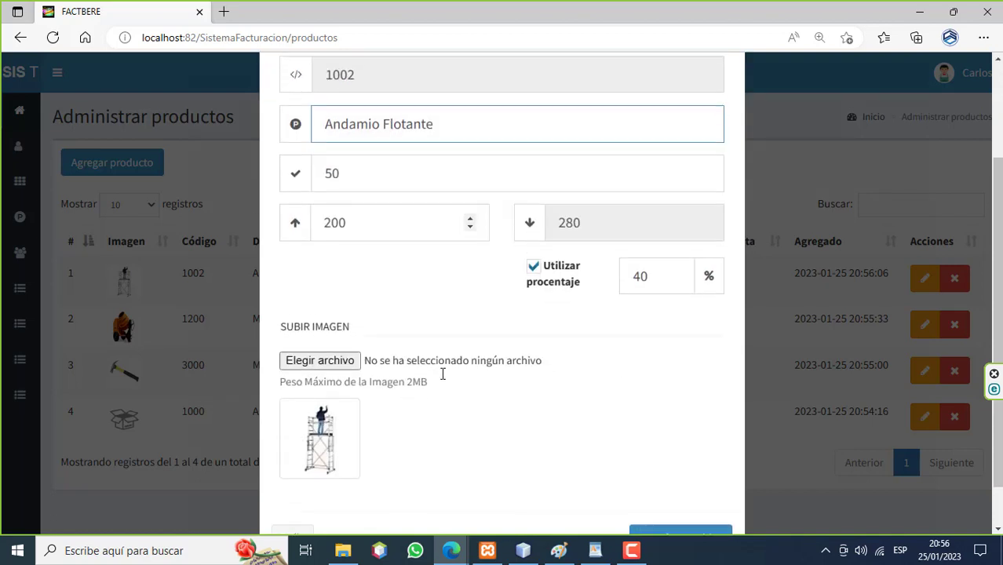
click(656, 524)
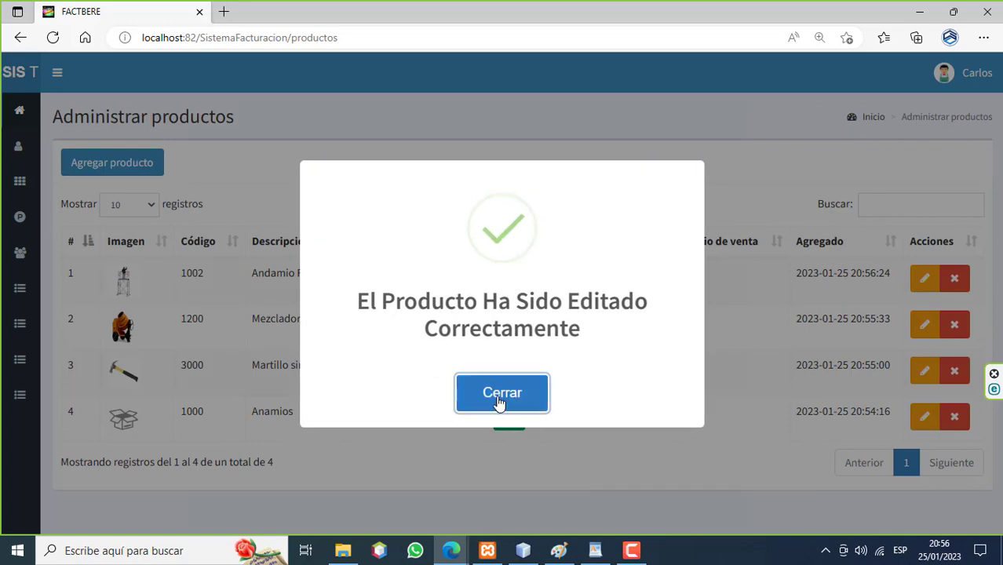
click(499, 400)
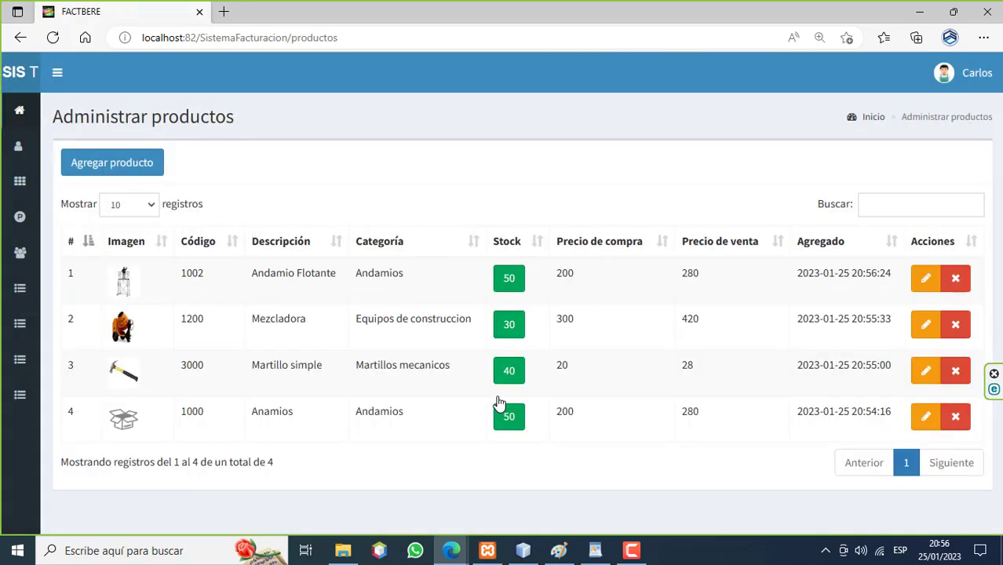
Append 'mecanica' to product 1200's name so it reads 'Mezcladora mecanica', and save.
click(926, 325)
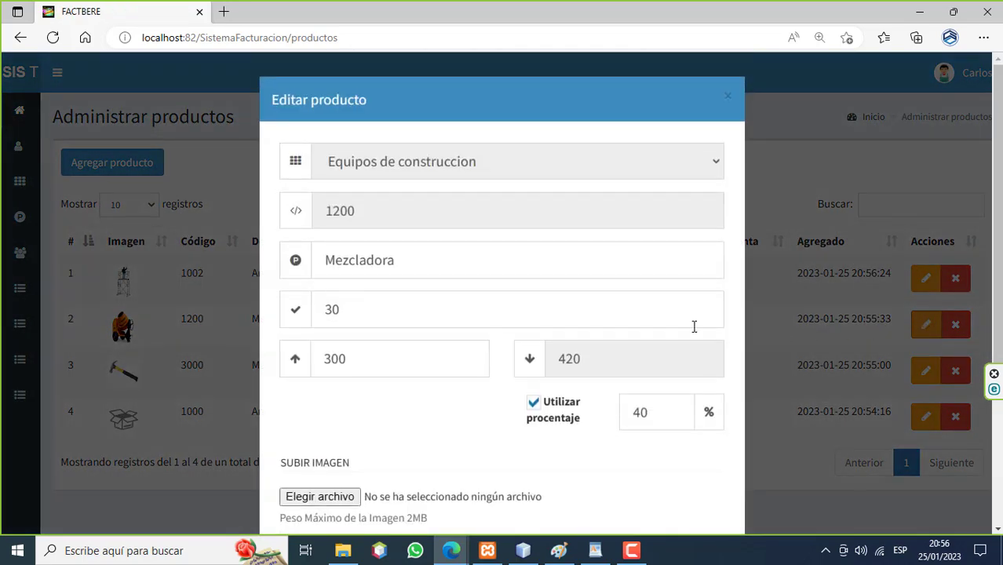
click(451, 268)
text(m)
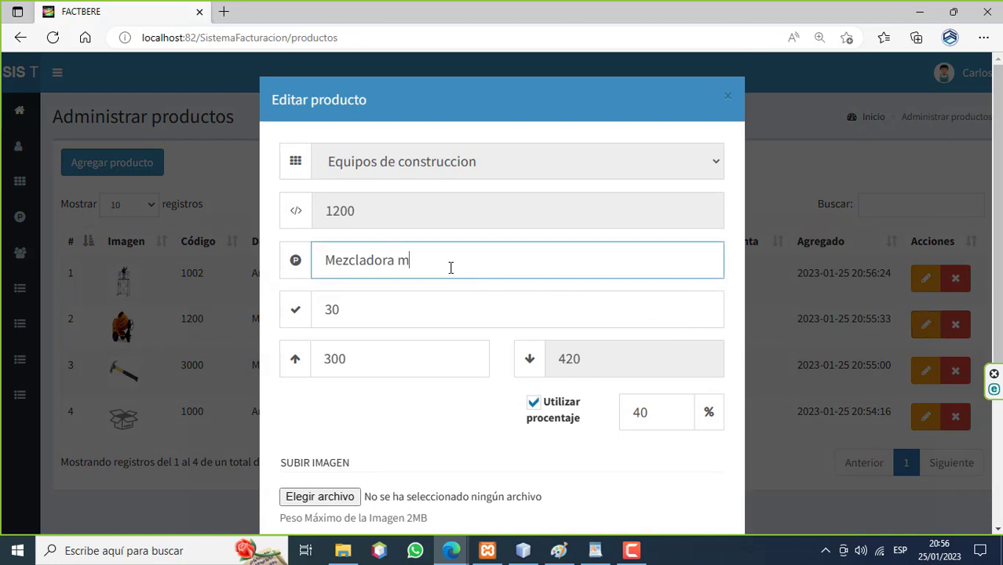
text(ecanica)
scroll(451, 267, down, 2)
click(647, 495)
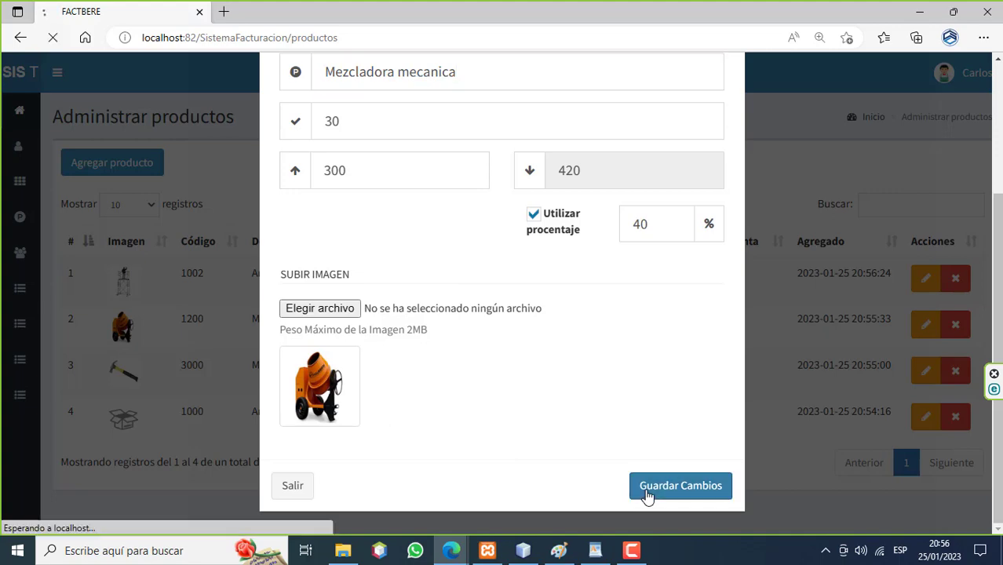
click(526, 398)
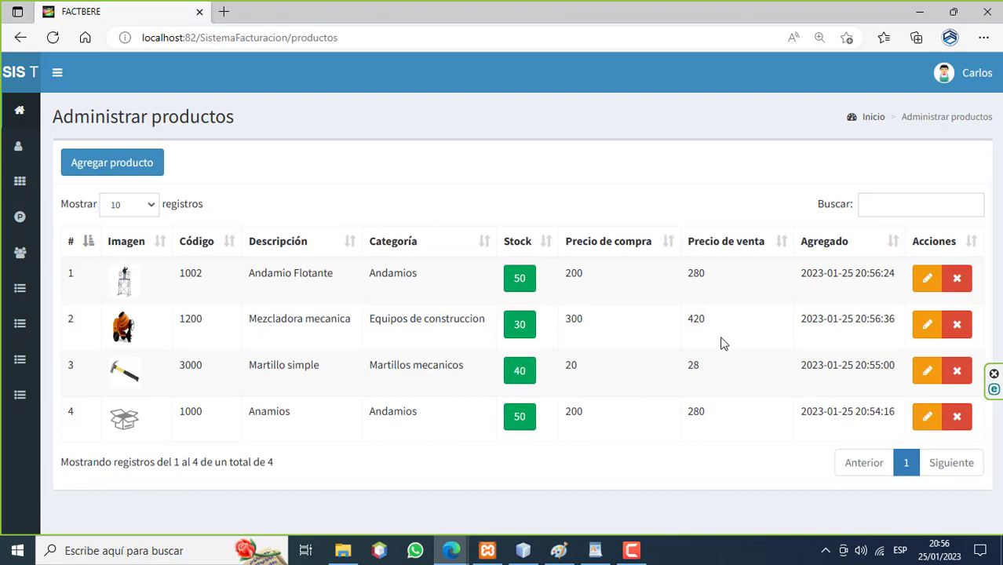
Change Martillo simple's purchase price from 20 to 240, recalculating the sale price to 336, and save.
click(919, 375)
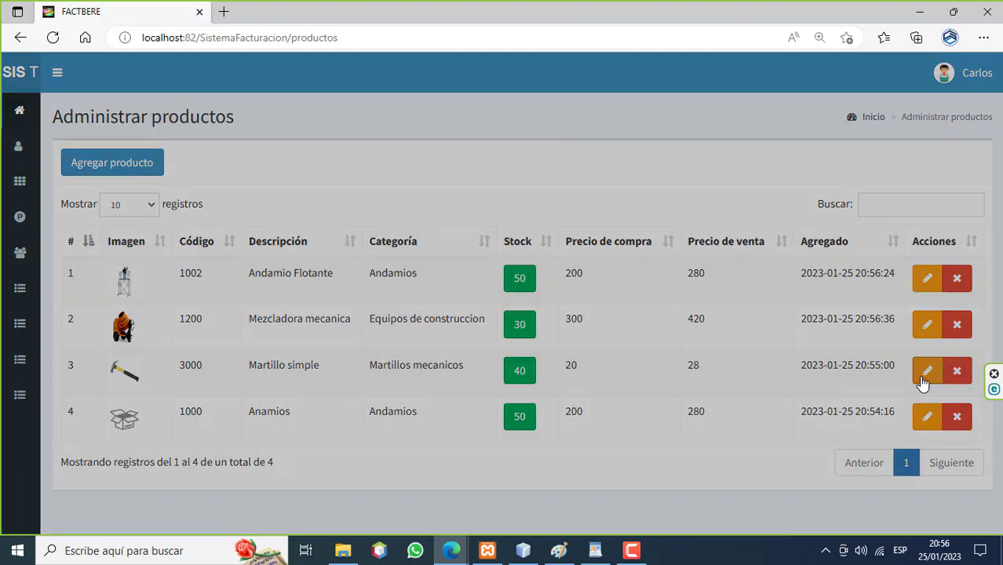
click(381, 365)
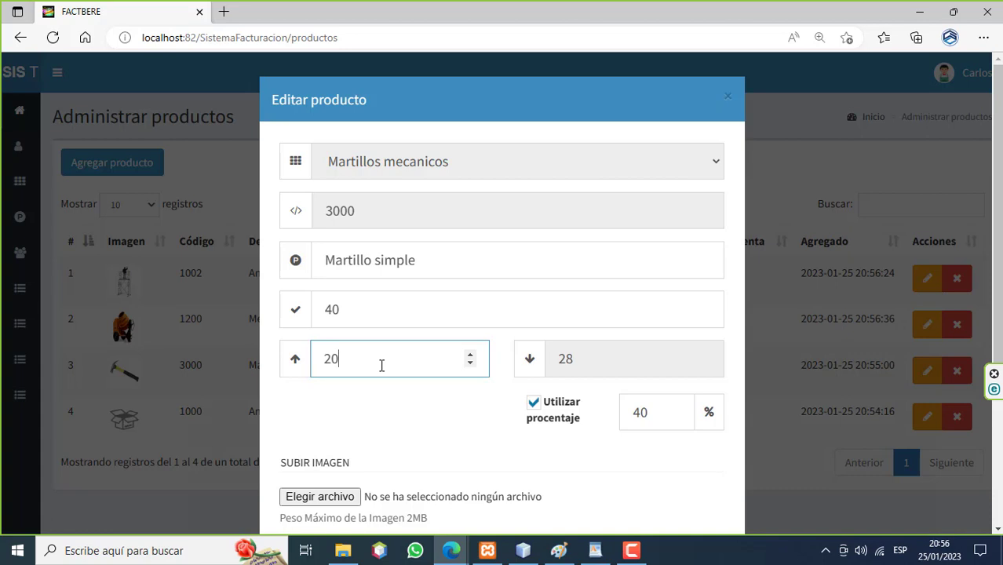
text(40)
click(538, 357)
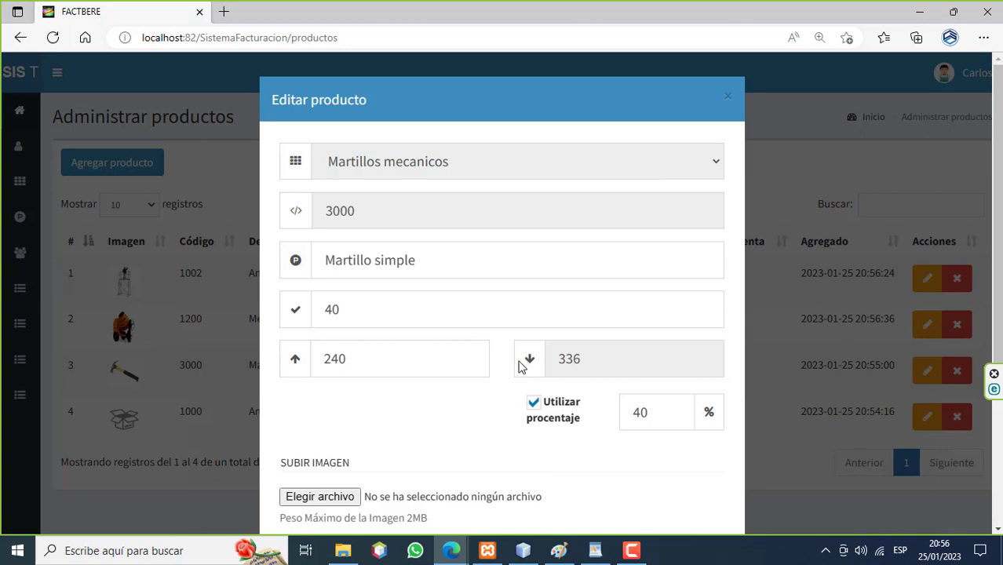
scroll(364, 484, down, 1)
scroll(365, 486, down, 1)
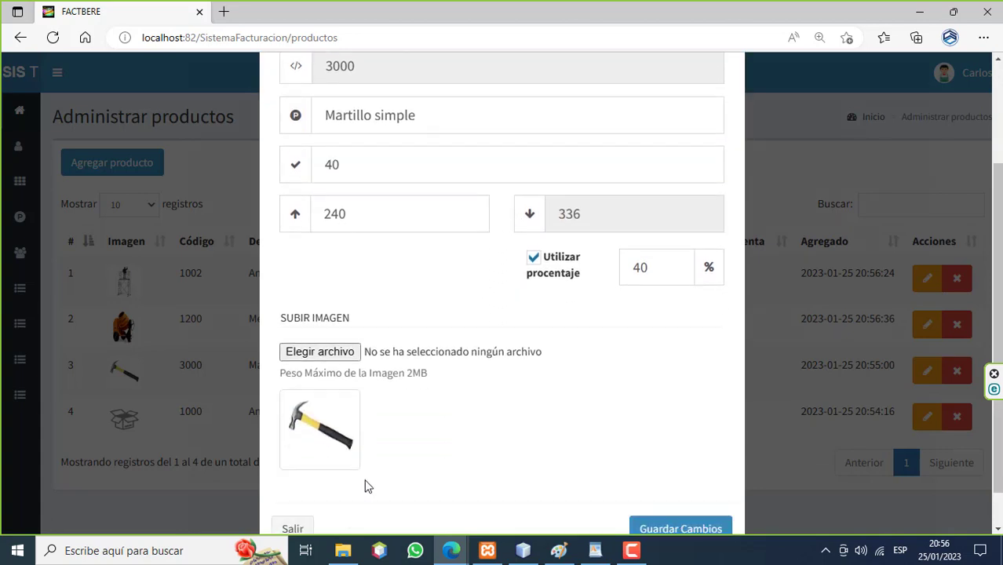
scroll(439, 493, down, 1)
click(656, 485)
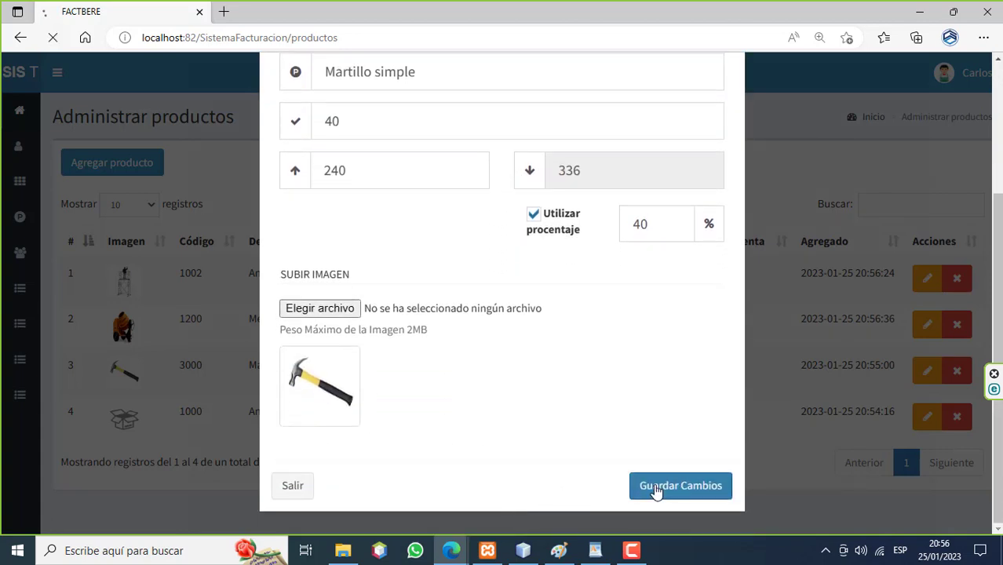
click(520, 402)
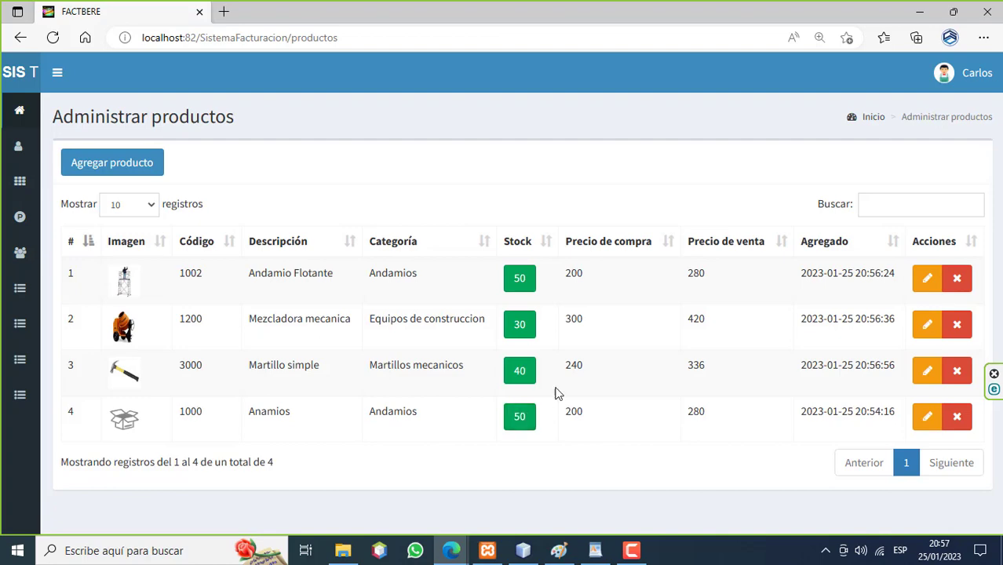
Lower Mezcladora mecanica's purchase price from 300 to 100, giving a sale price of 140, and save.
click(923, 328)
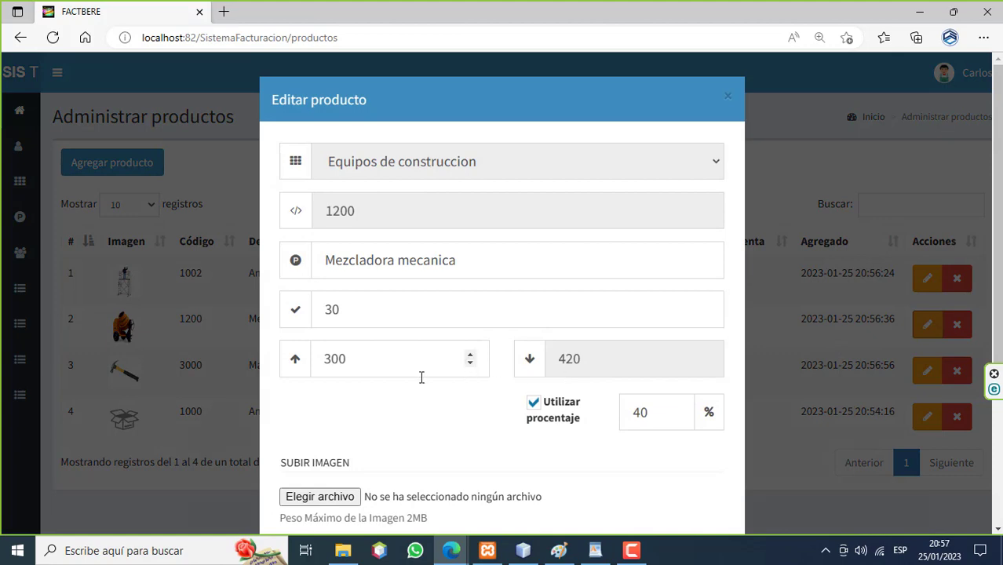
click(338, 364)
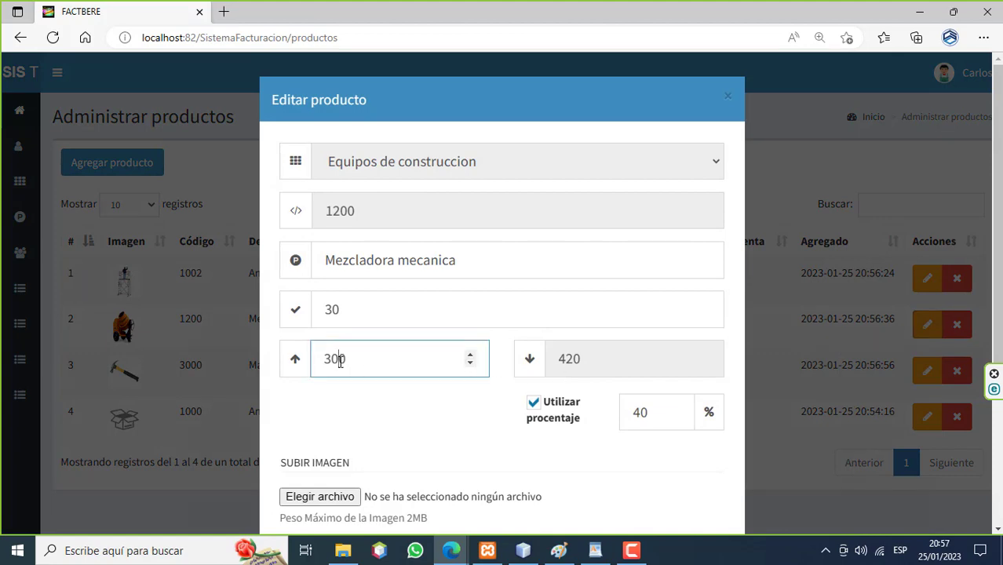
key(BackSpace)
key(BackSpace)
text(10)
click(530, 365)
scroll(530, 364, down, 1)
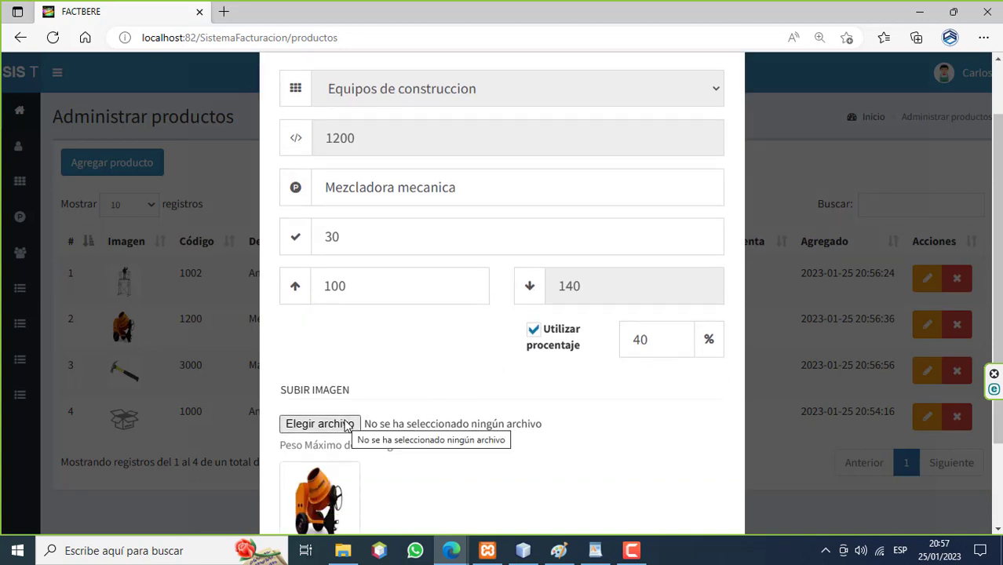
scroll(343, 423, down, 2)
click(644, 493)
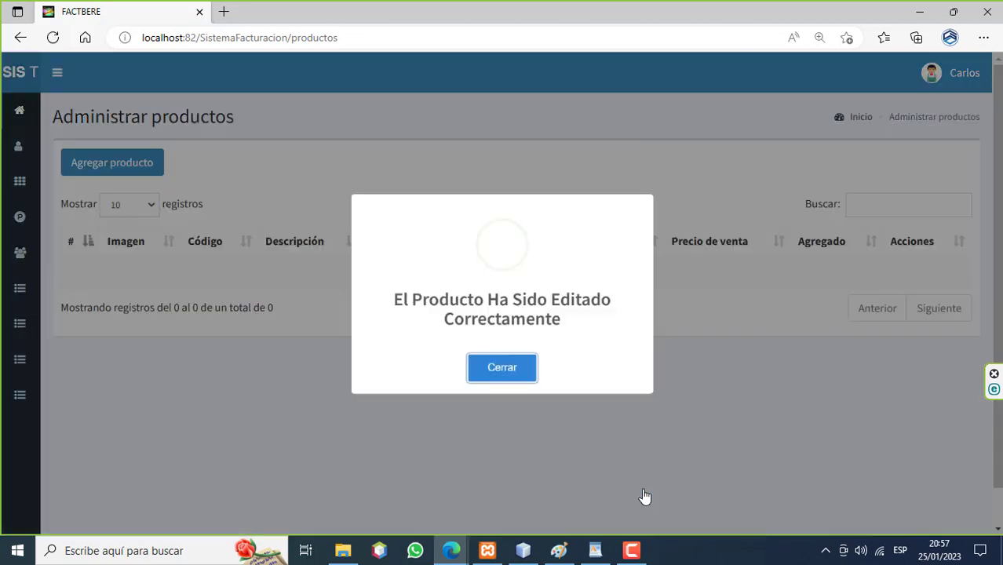
click(520, 404)
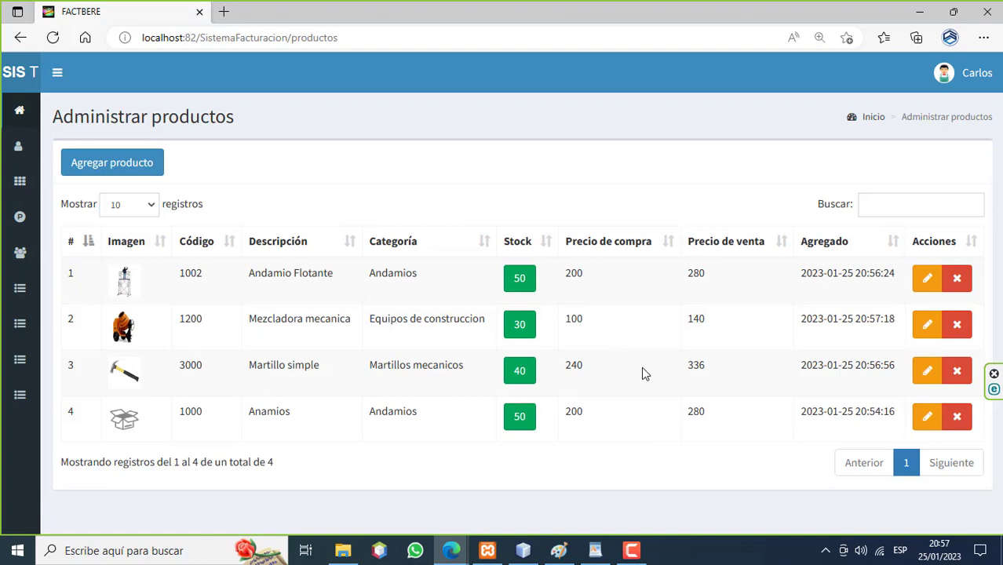
Start a new product in category Martillos mecanicos with code 1024.
click(118, 167)
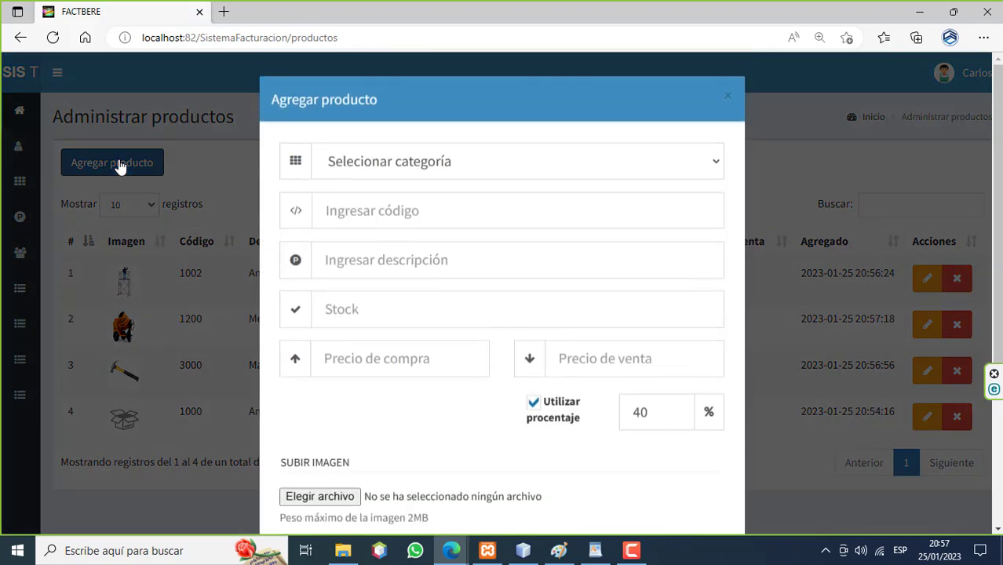
click(340, 174)
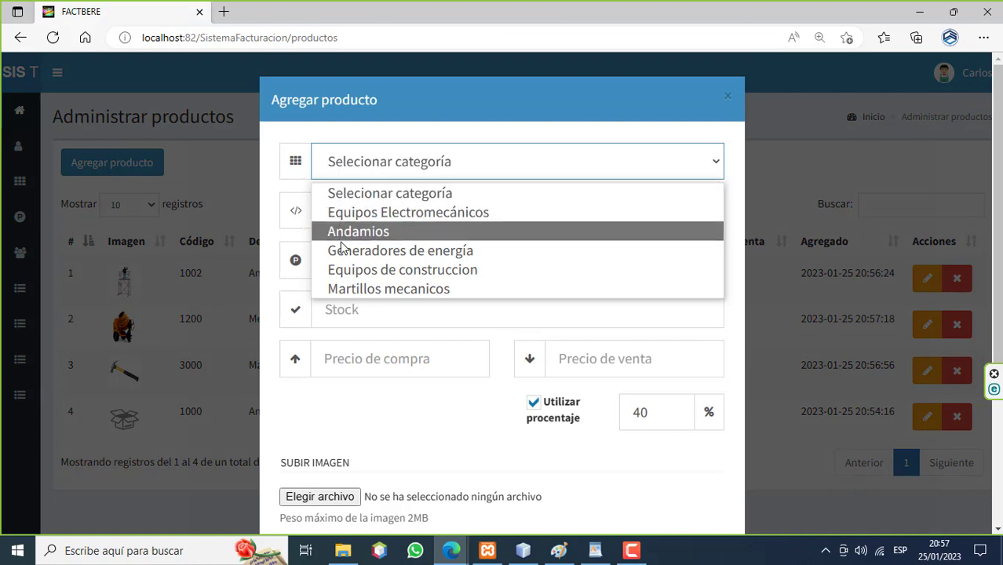
click(355, 289)
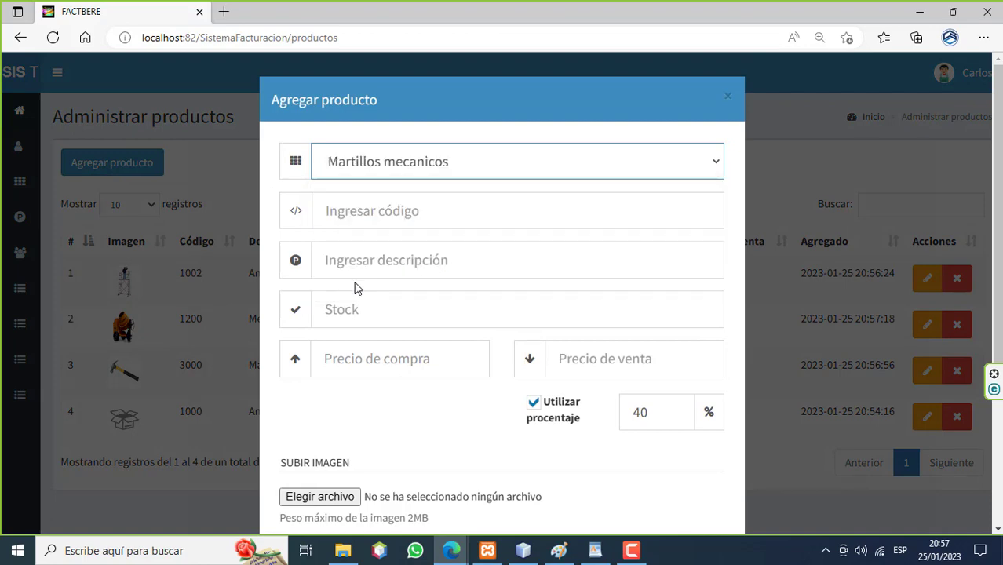
click(356, 219)
text(10)
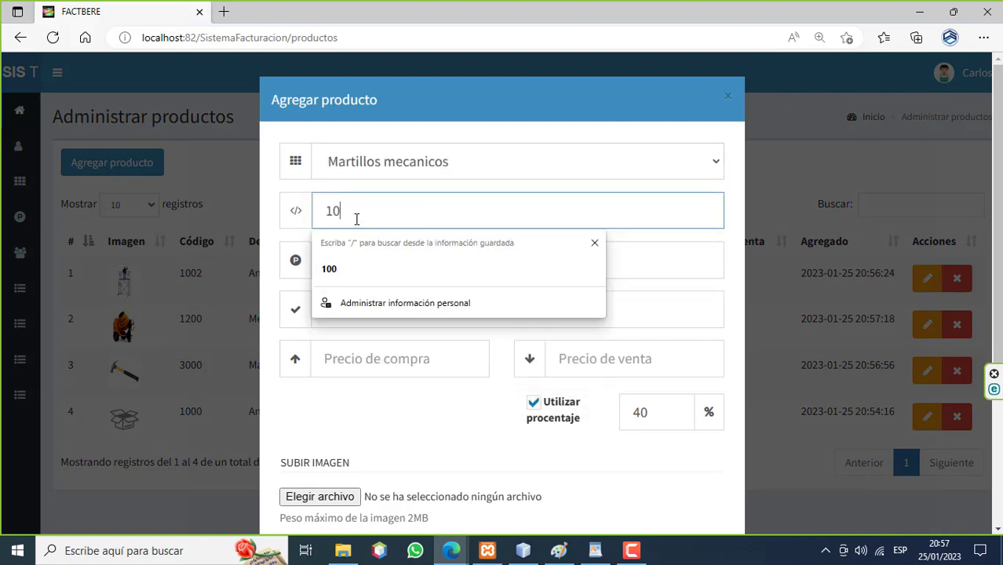
text(24)
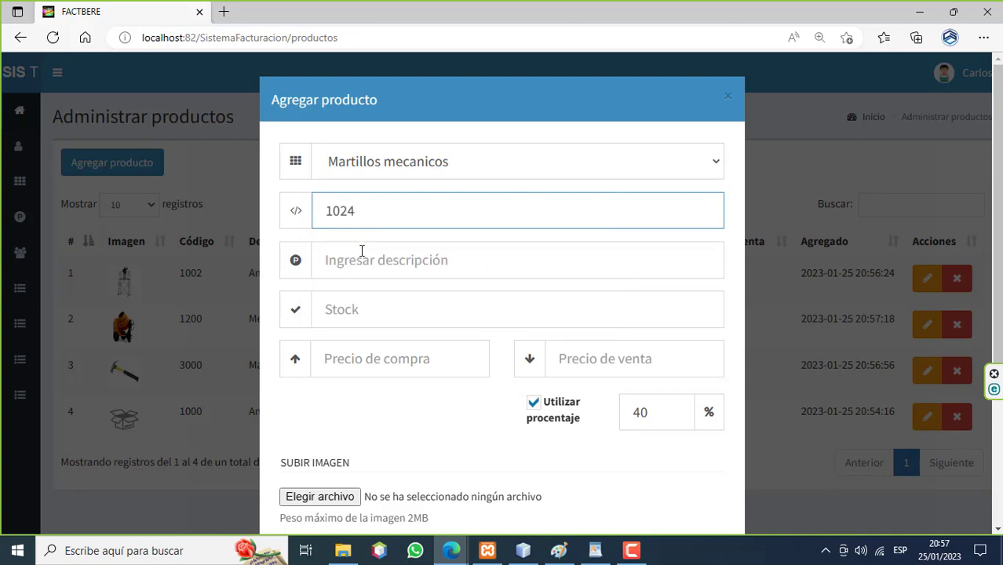
Enter description Martillo, stock 30 and purchase price 40, giving a sale price of 56.
click(361, 252)
text(Martillo)
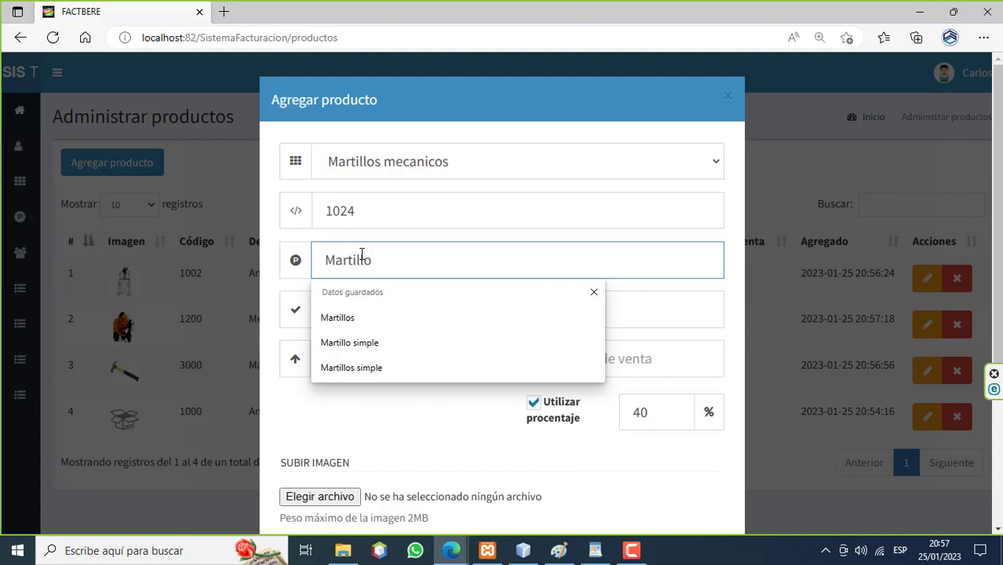
click(337, 310)
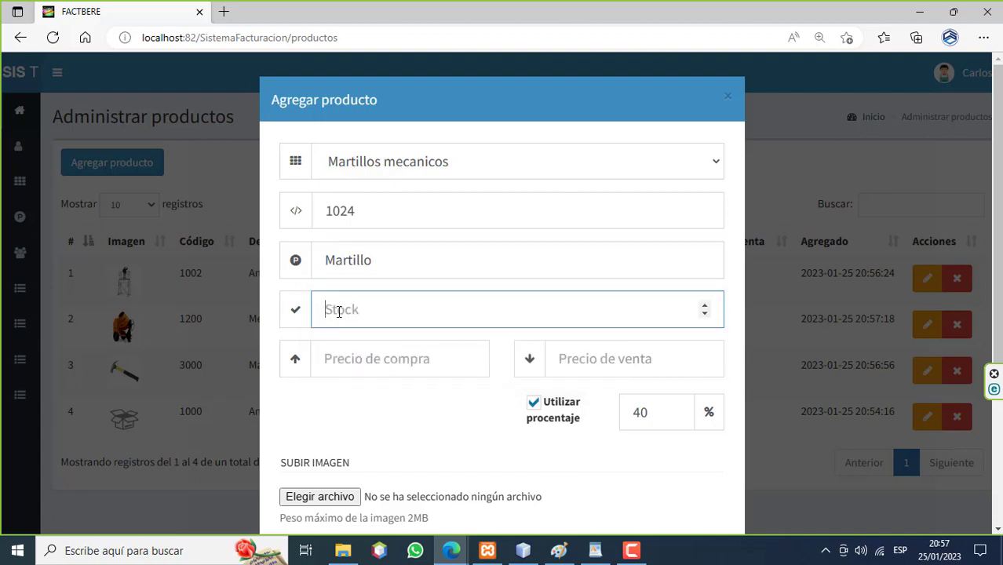
text(30)
click(359, 362)
text(40)
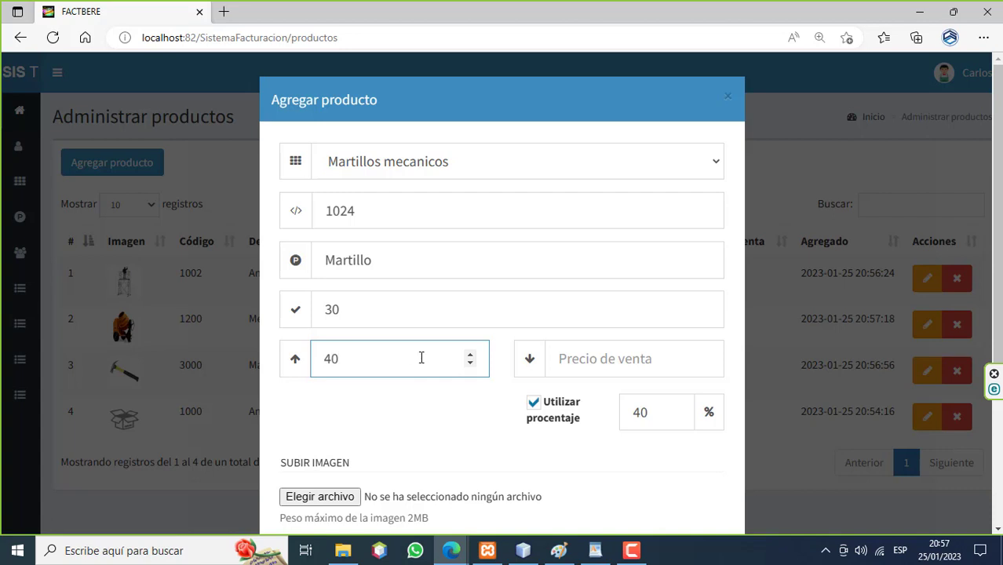
click(520, 362)
scroll(374, 417, down, 1)
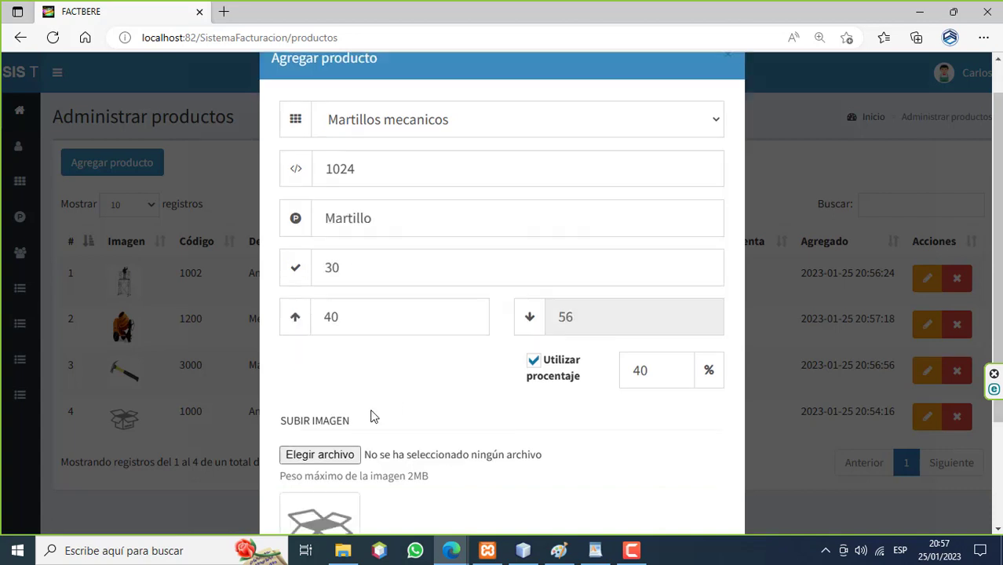
scroll(374, 417, down, 2)
Attach Martillomecanico.jpg as the product image and save the new Martillo product.
click(330, 355)
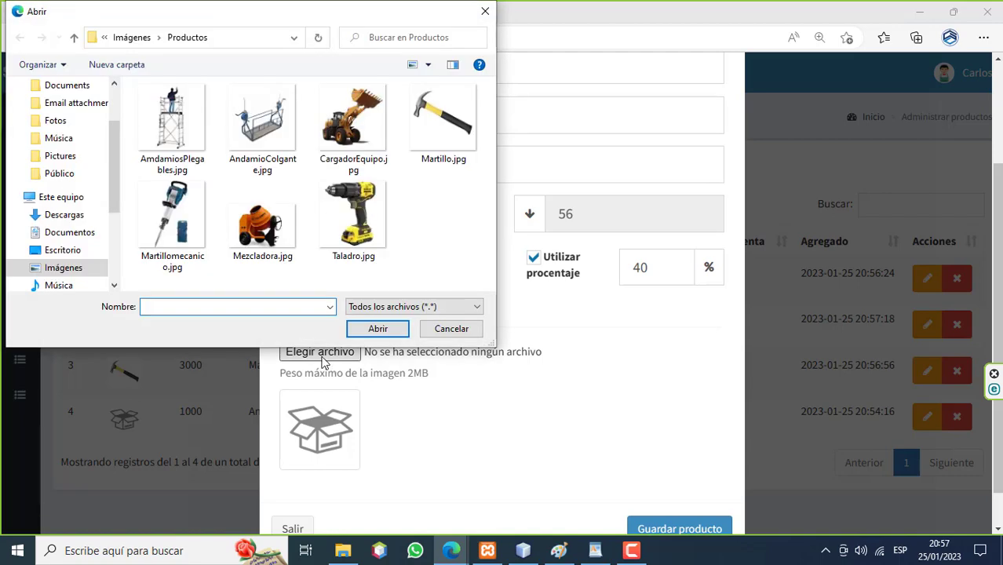
click(196, 236)
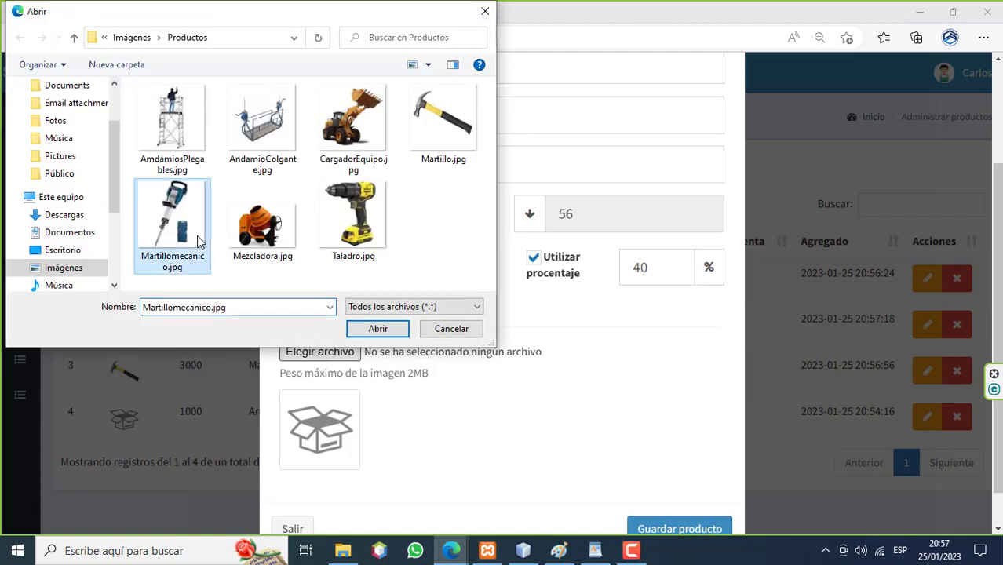
click(369, 329)
scroll(649, 493, down, 1)
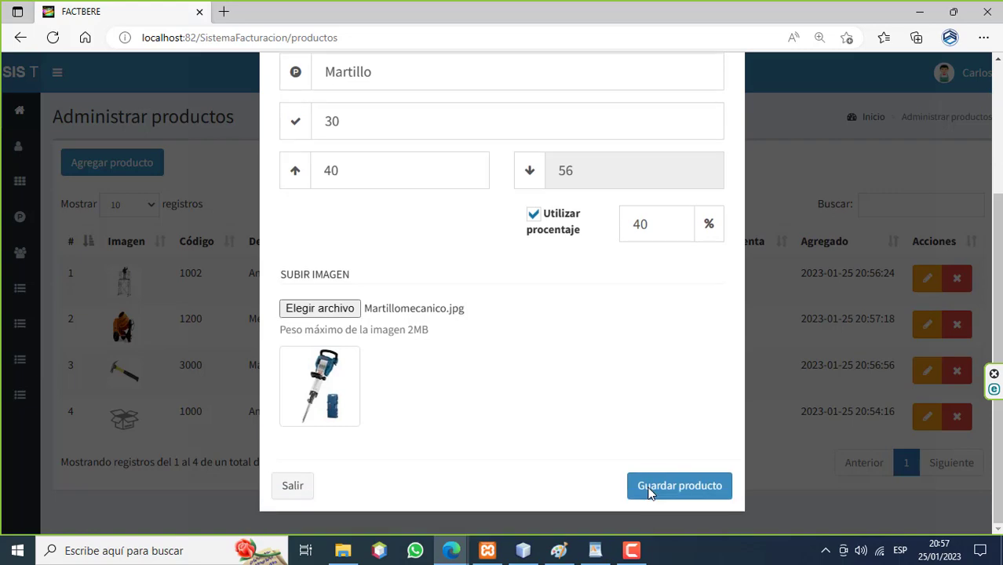
click(652, 489)
click(502, 395)
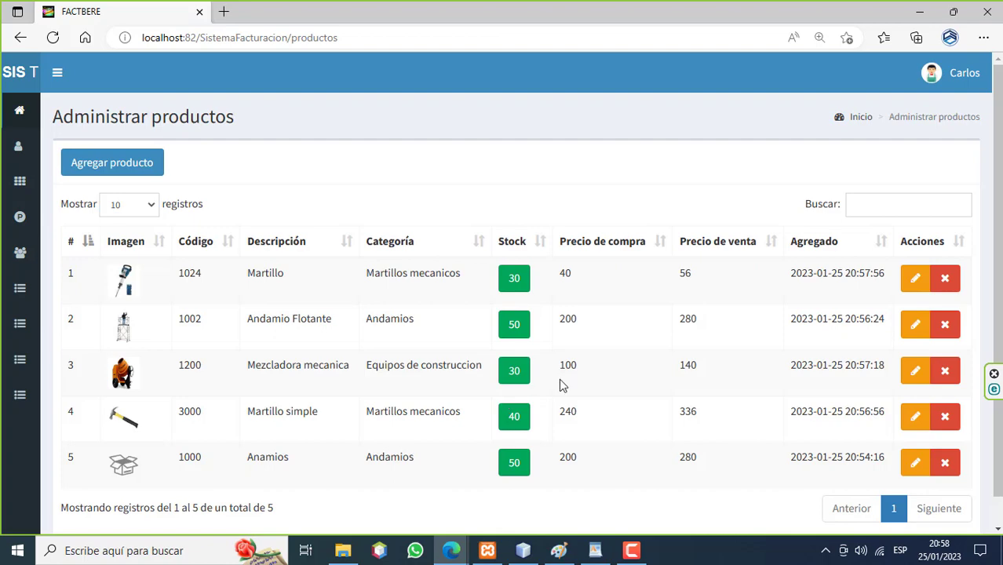
Change product 1024's description from 'Martillo' to 'Martillo mecanico', fixing a typo, and save.
click(908, 287)
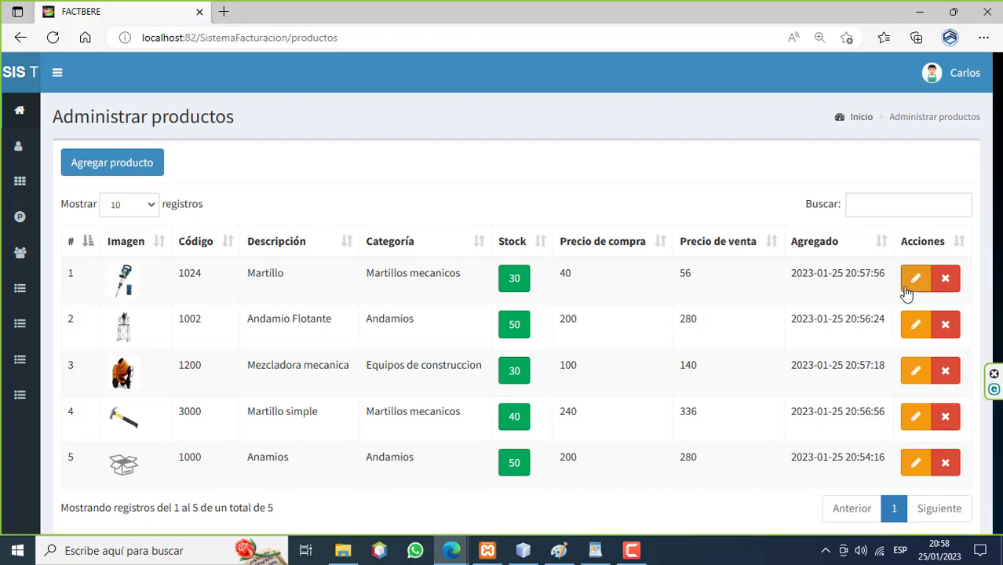
click(421, 257)
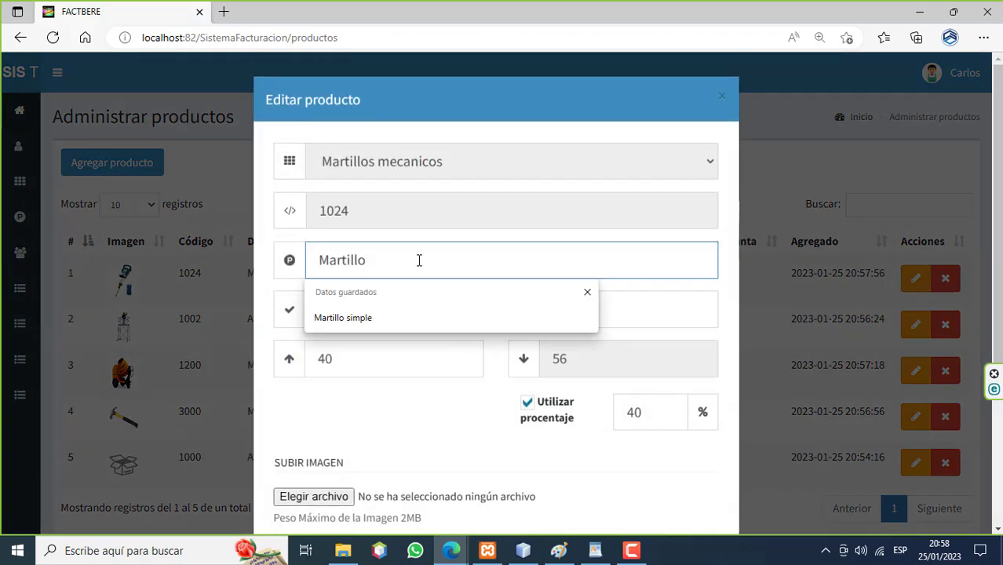
text( mecnico)
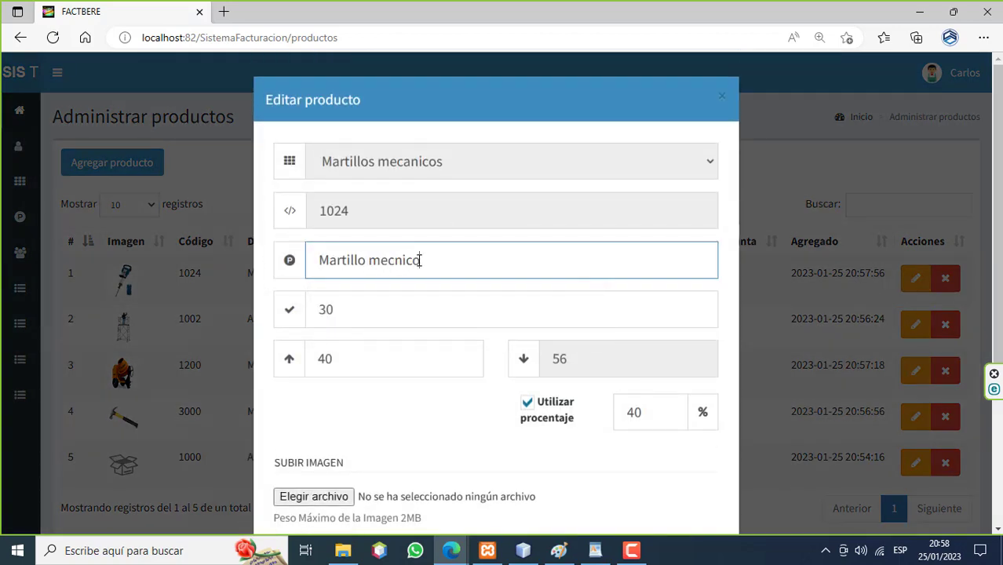
key(Left)
key(Left)
key(Left)
text(s)
key(BackSpace)
text(a)
scroll(420, 259, down, 3)
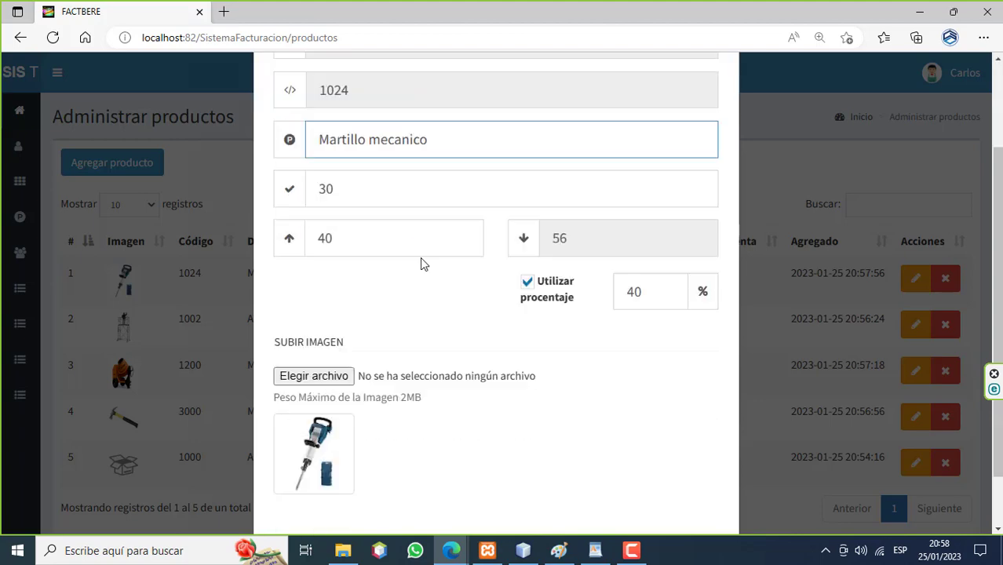
click(643, 486)
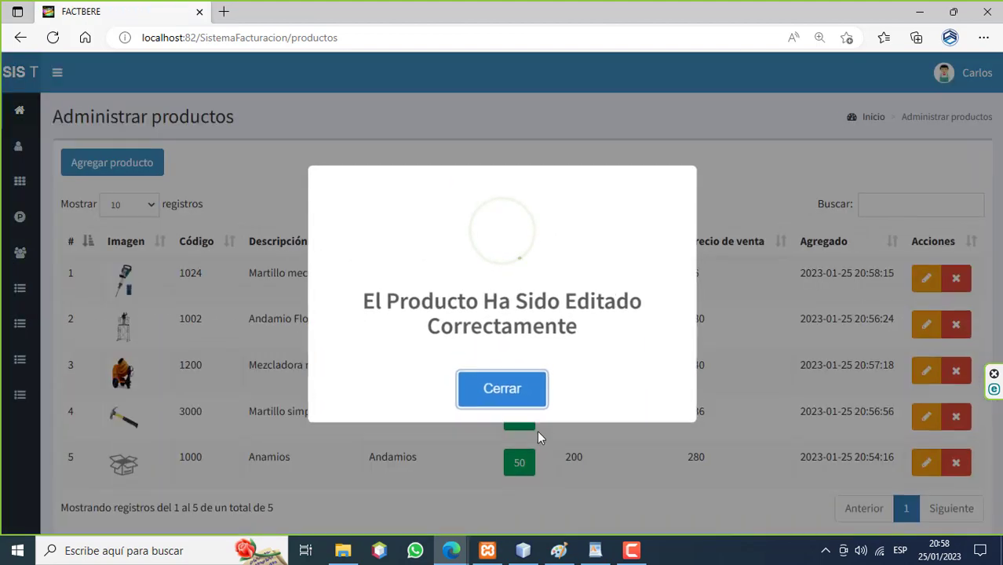
click(506, 403)
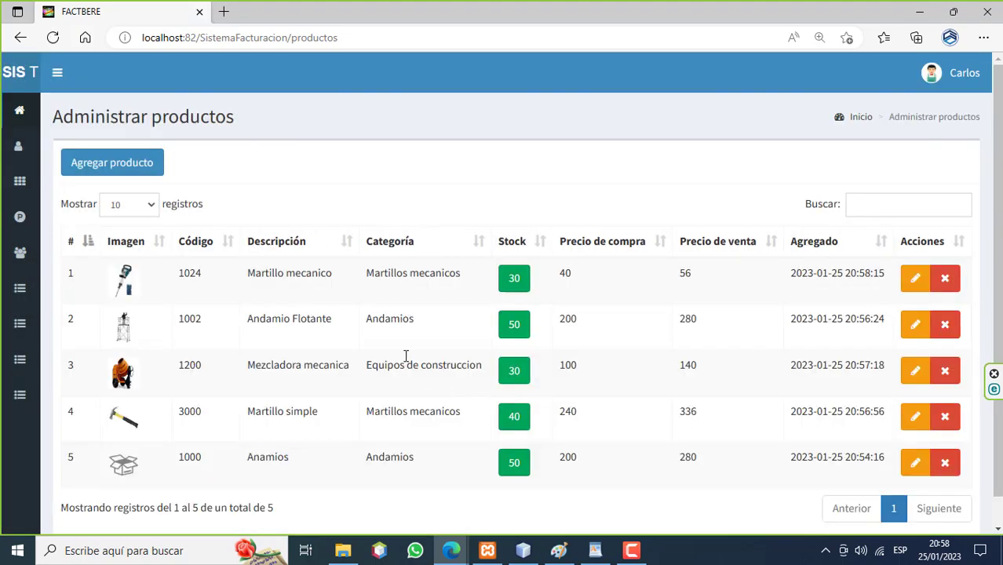
Delete product 1000 Anamios and confirm the deletion.
scroll(372, 337, down, 1)
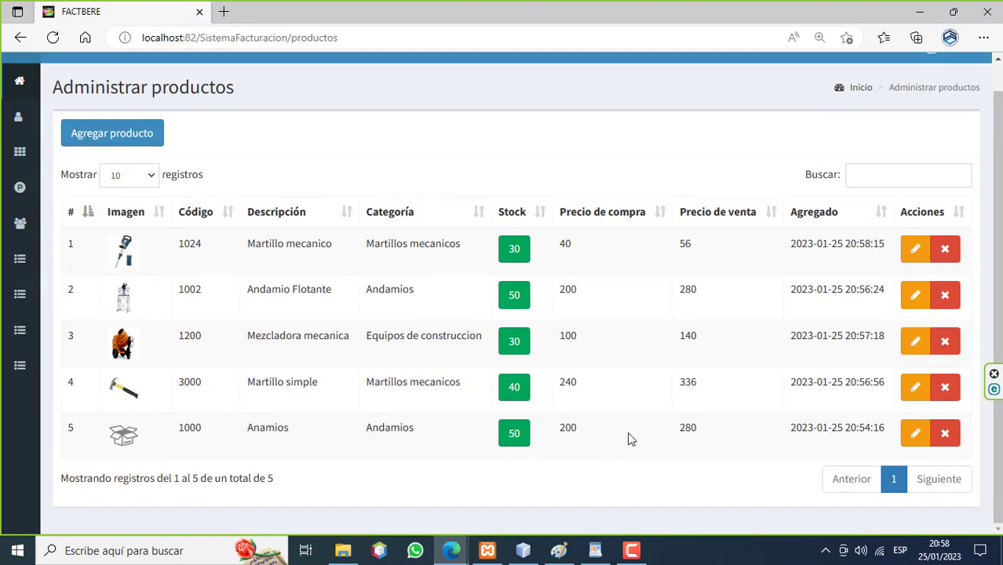
click(945, 436)
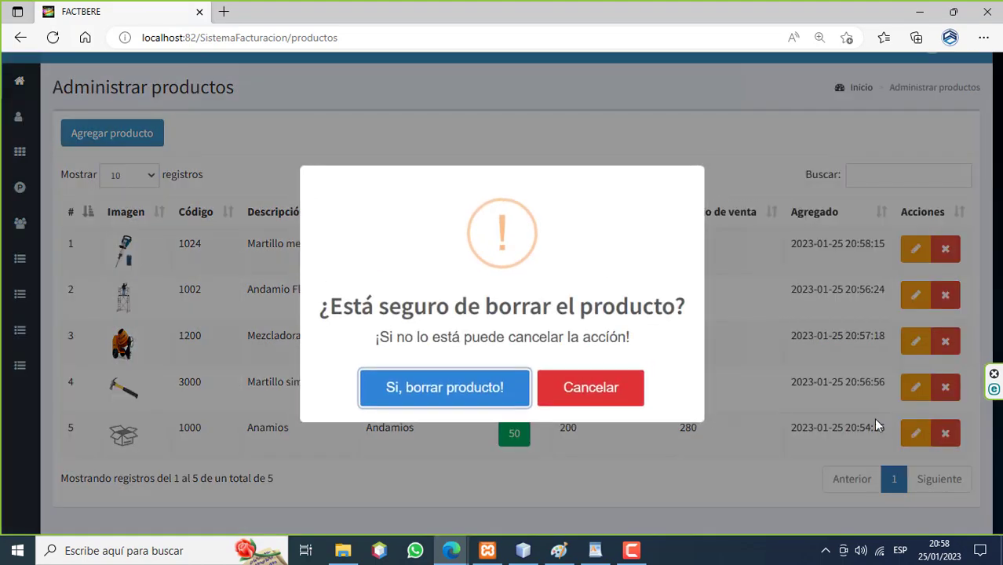
click(502, 392)
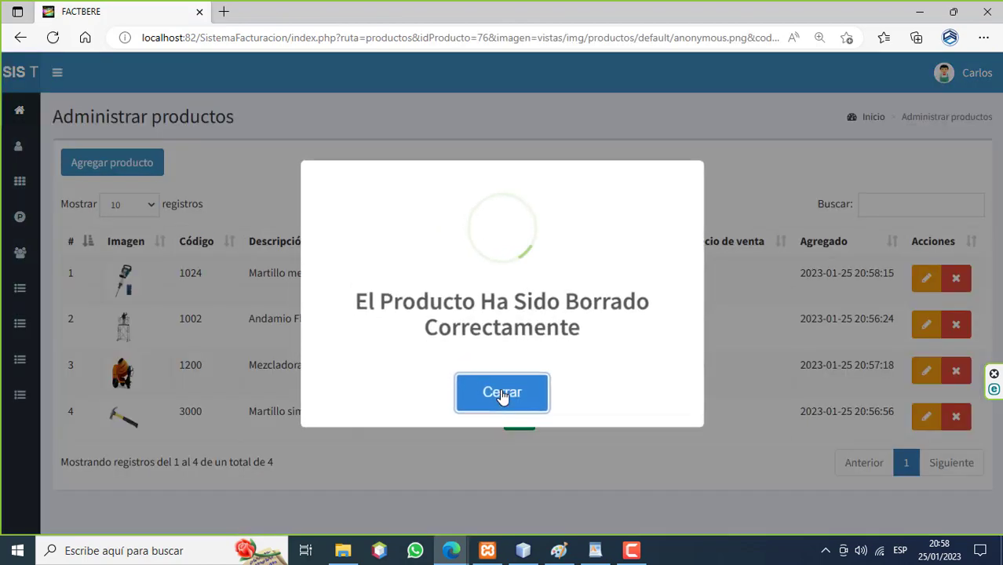
click(500, 391)
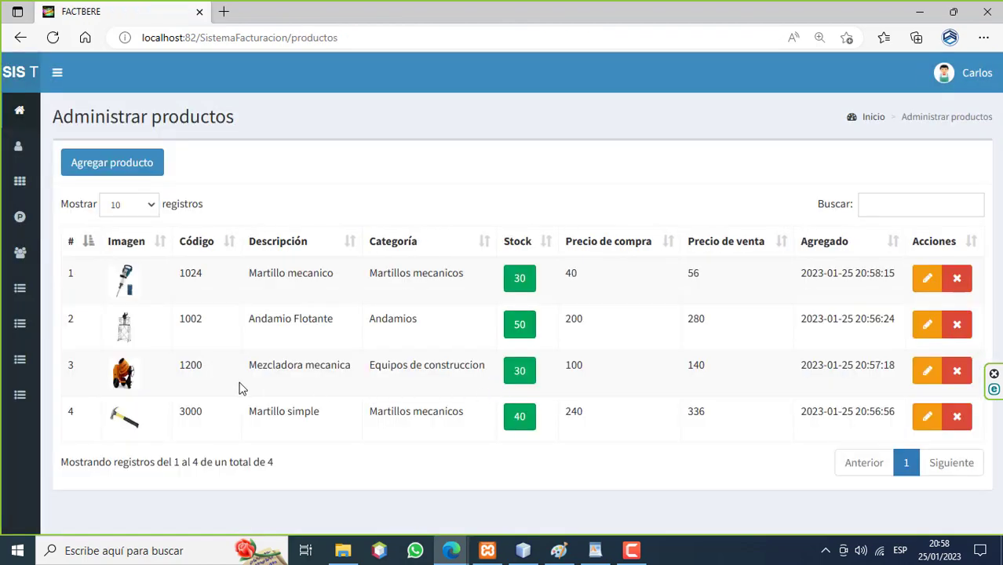
click(632, 550)
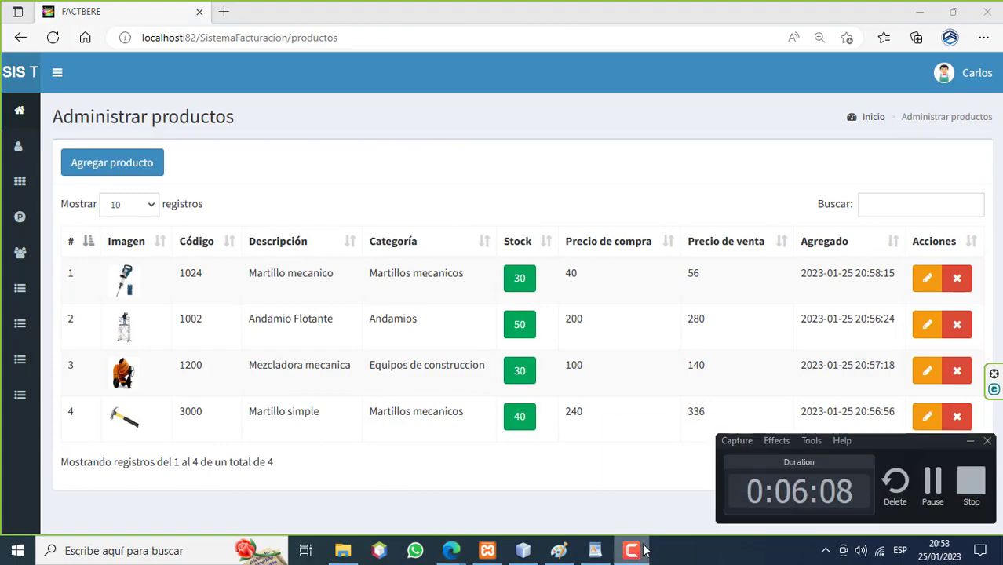